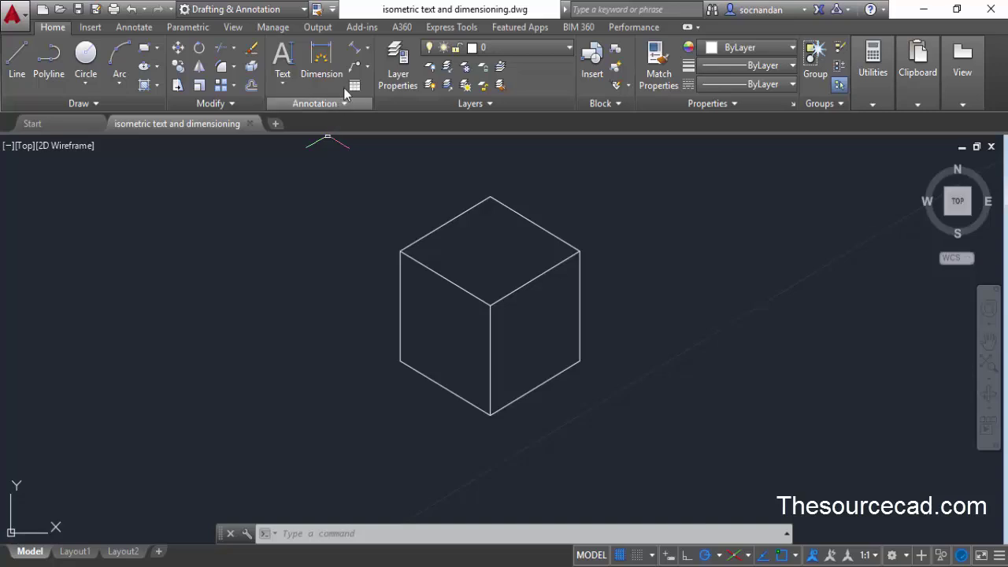
# Check the active workspace and its options, leaving them unchanged.
pyautogui.click(367, 49)
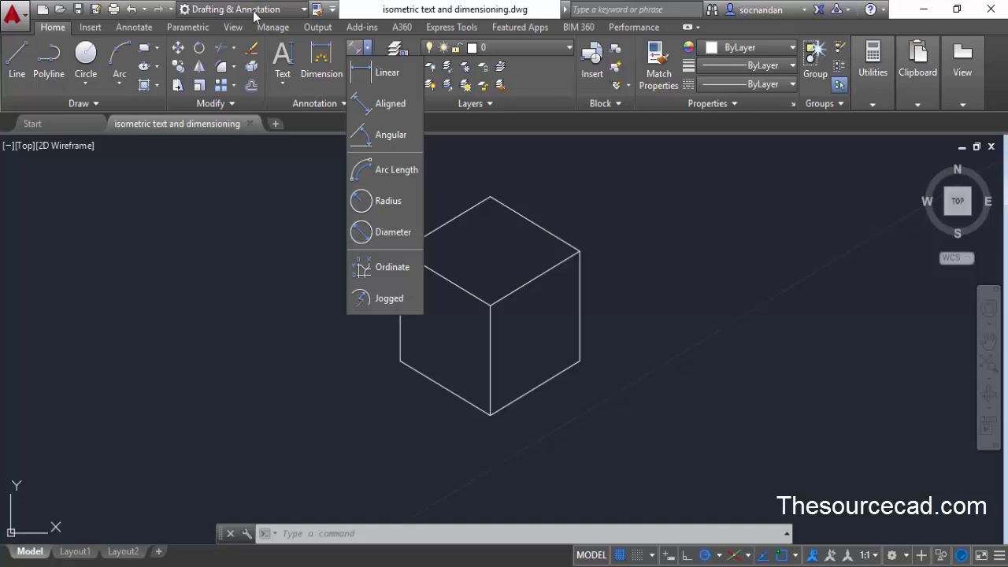
pyautogui.click(304, 11)
pyautogui.click(304, 11)
pyautogui.click(304, 11)
pyautogui.click(304, 10)
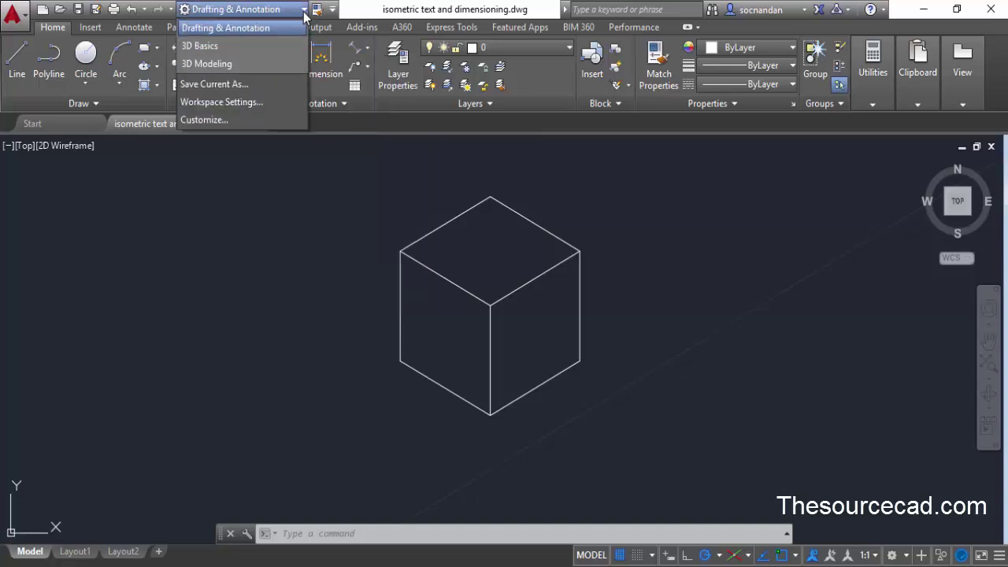
pyautogui.click(304, 12)
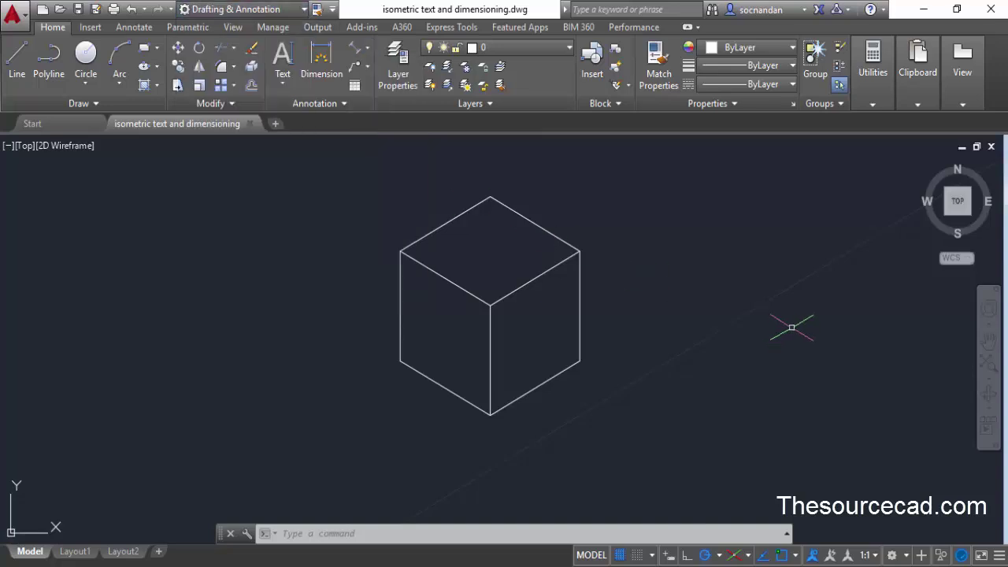
pyautogui.click(892, 555)
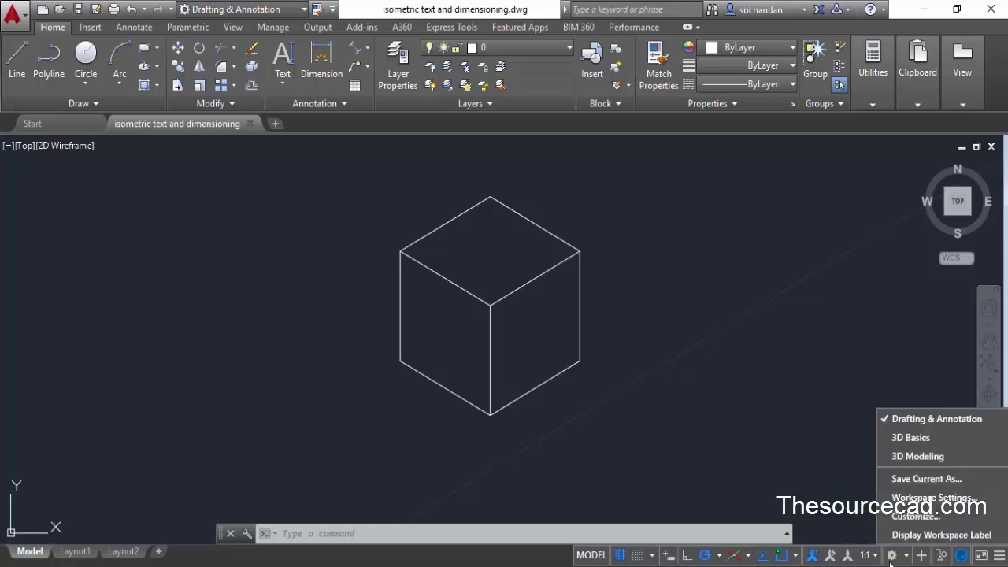
pyautogui.click(892, 555)
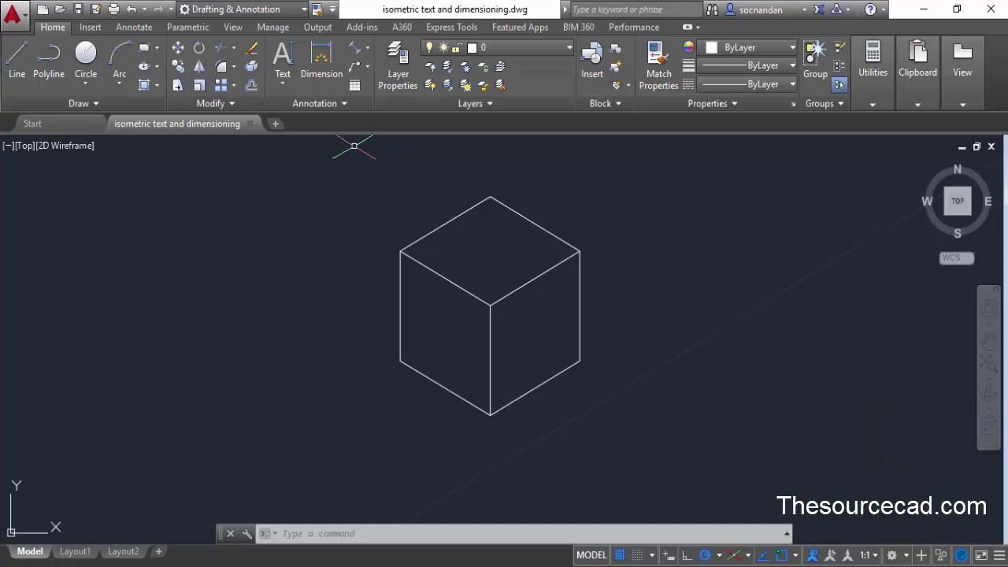
# Add an aligned 5.00 dimension along the cube's left vertical edge, placed to its left.
pyautogui.click(367, 49)
pyautogui.click(387, 105)
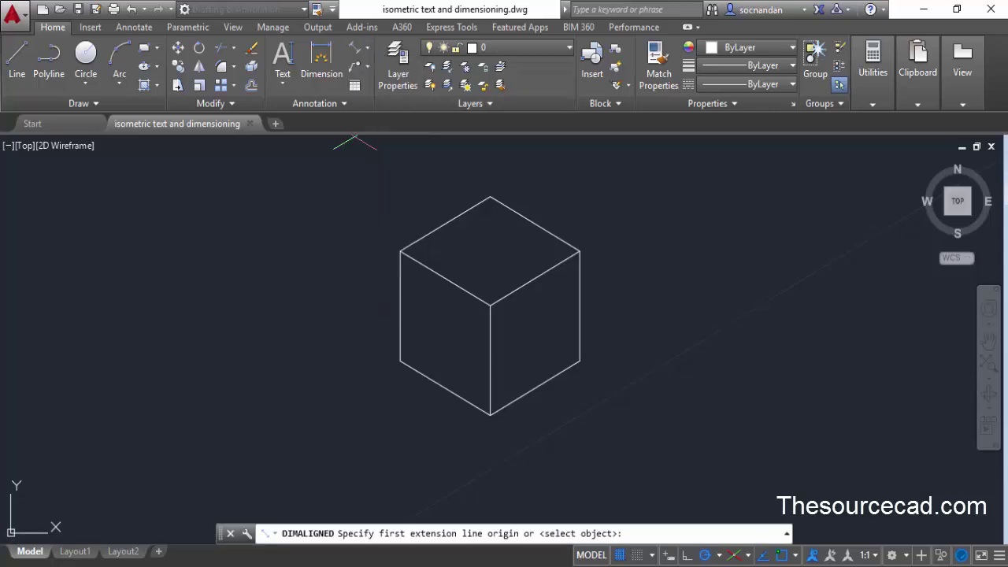
pyautogui.click(400, 251)
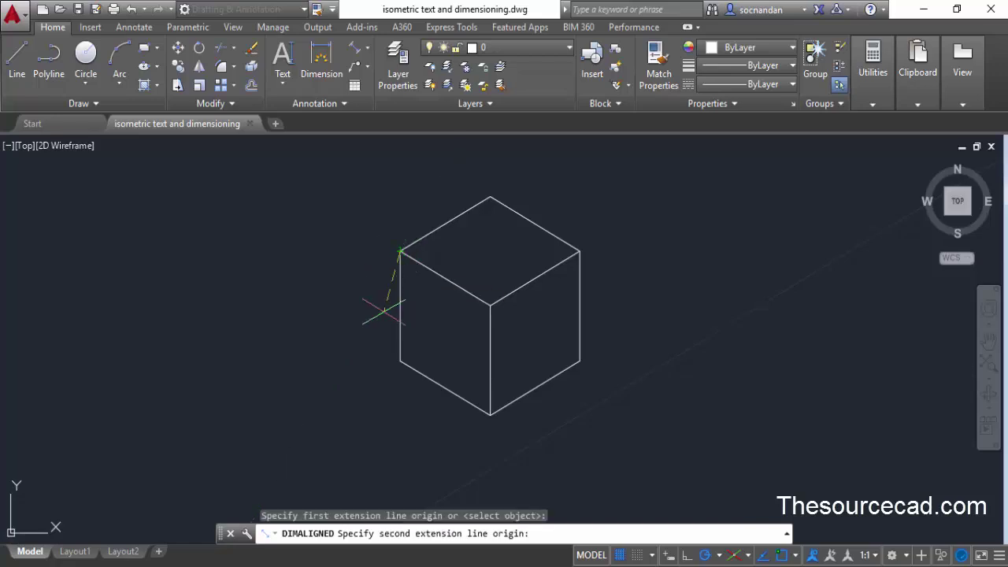
pyautogui.click(400, 361)
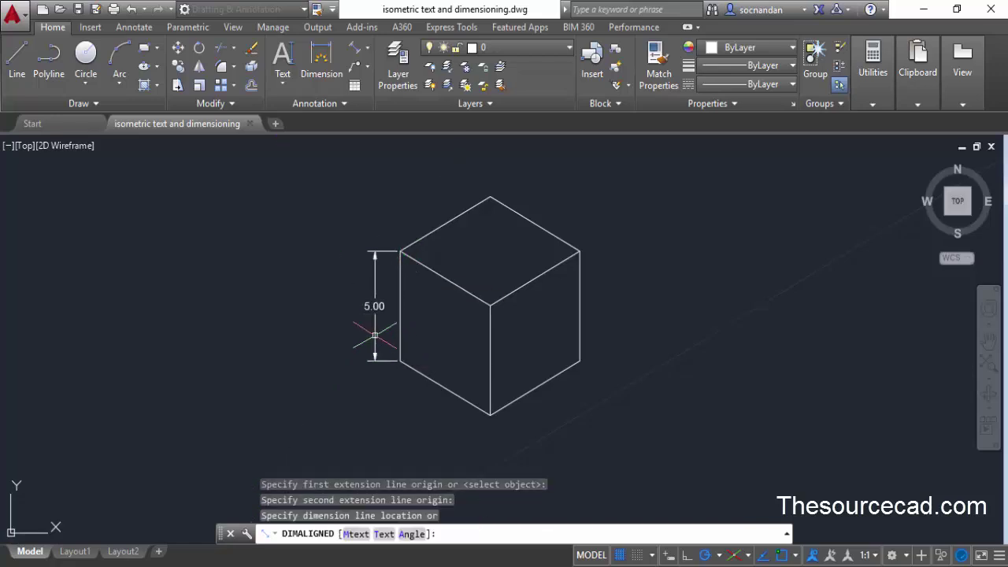
pyautogui.click(374, 339)
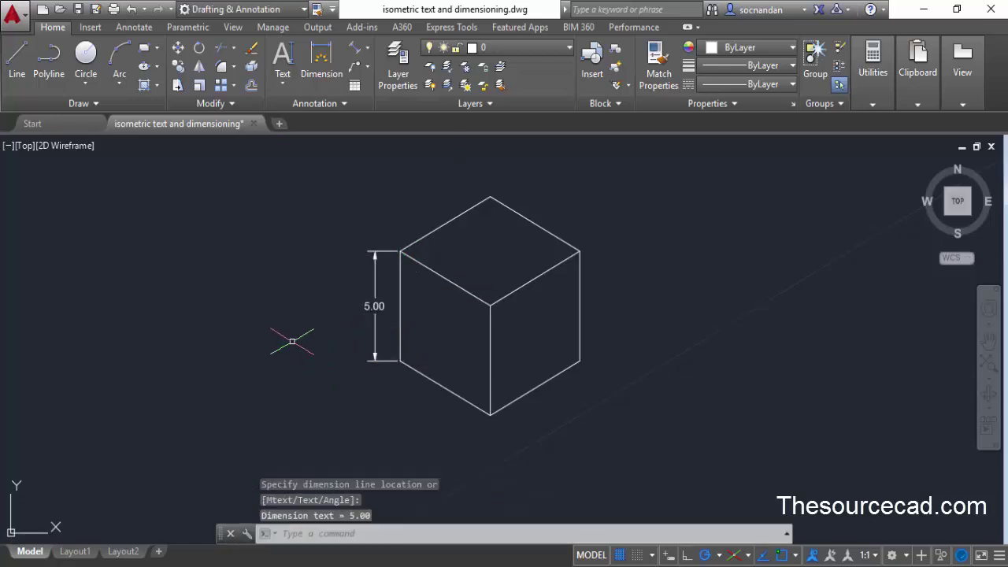
# Add aligned 5.00 dimensions along the cube's bottom-left and bottom-right edges.
pyautogui.click(355, 48)
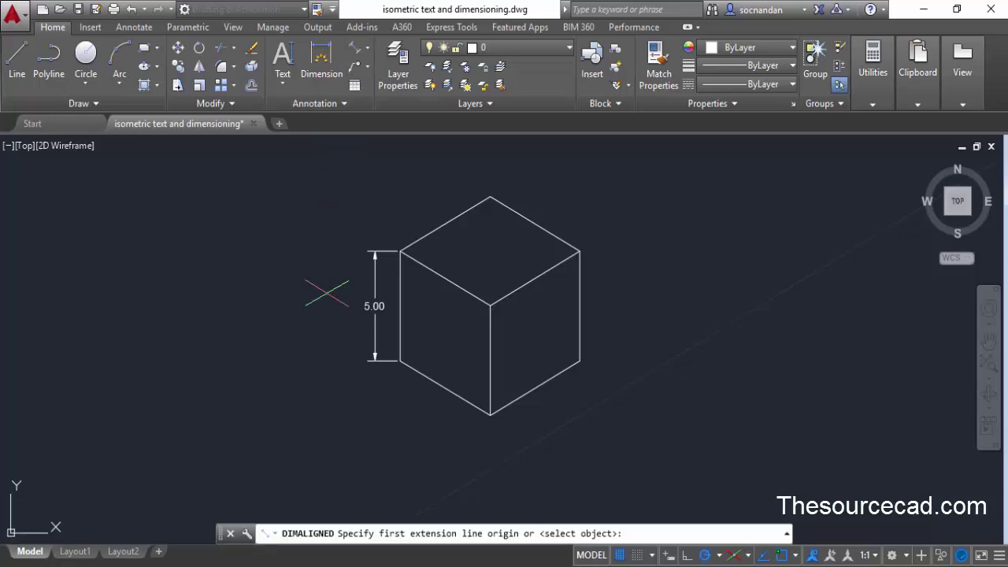
pyautogui.click(400, 361)
pyautogui.click(490, 414)
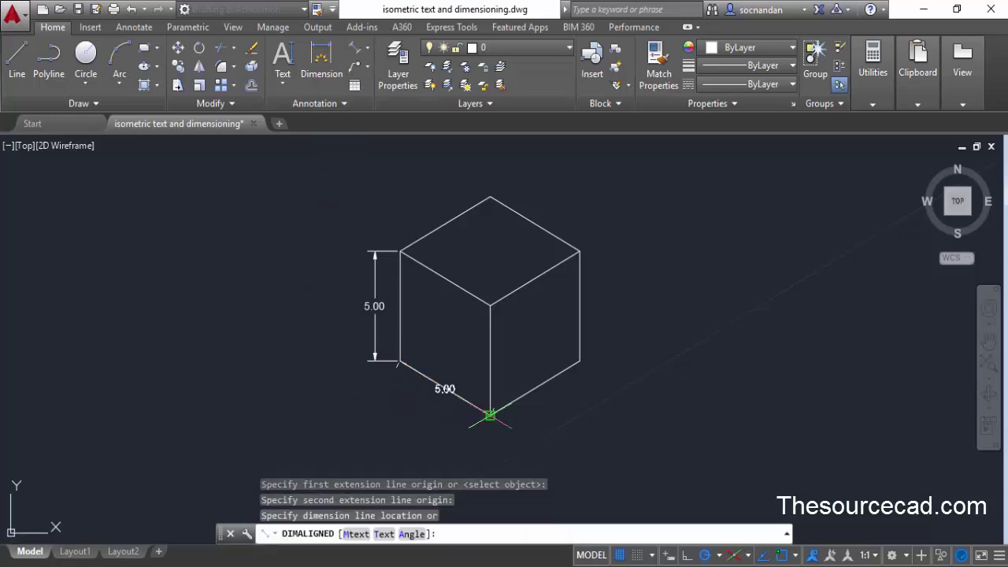
pyautogui.click(490, 415)
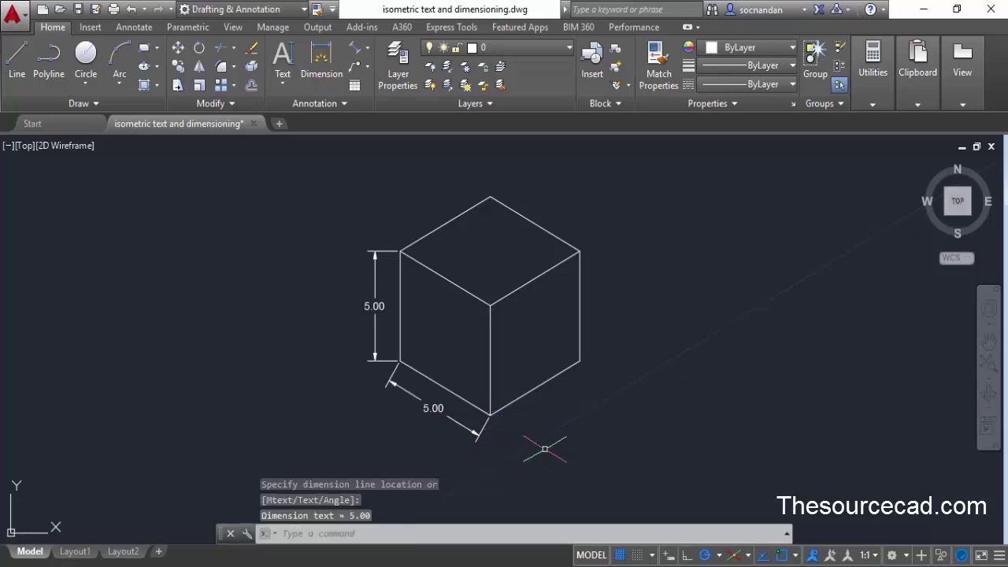
pyautogui.press('Return')
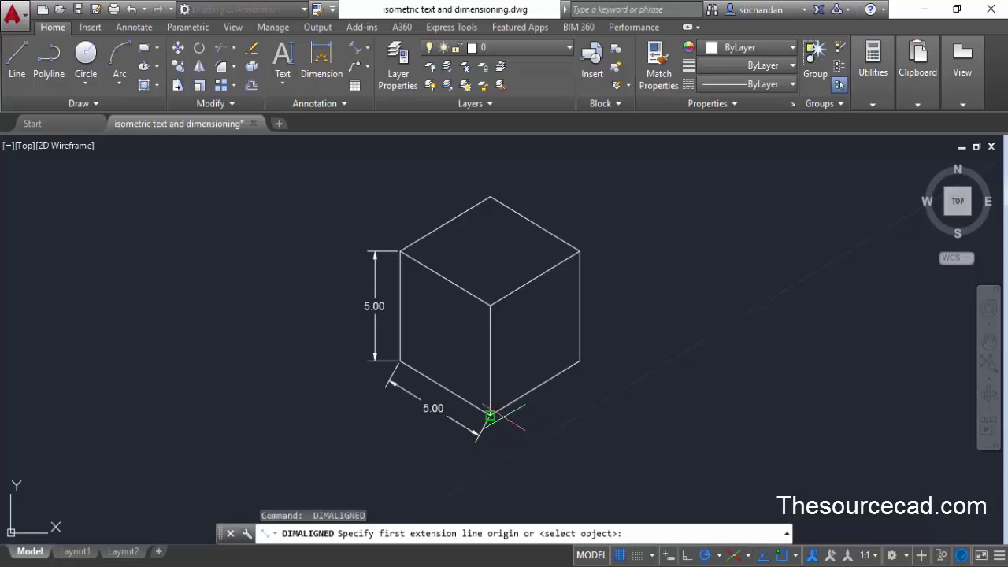
pyautogui.click(490, 415)
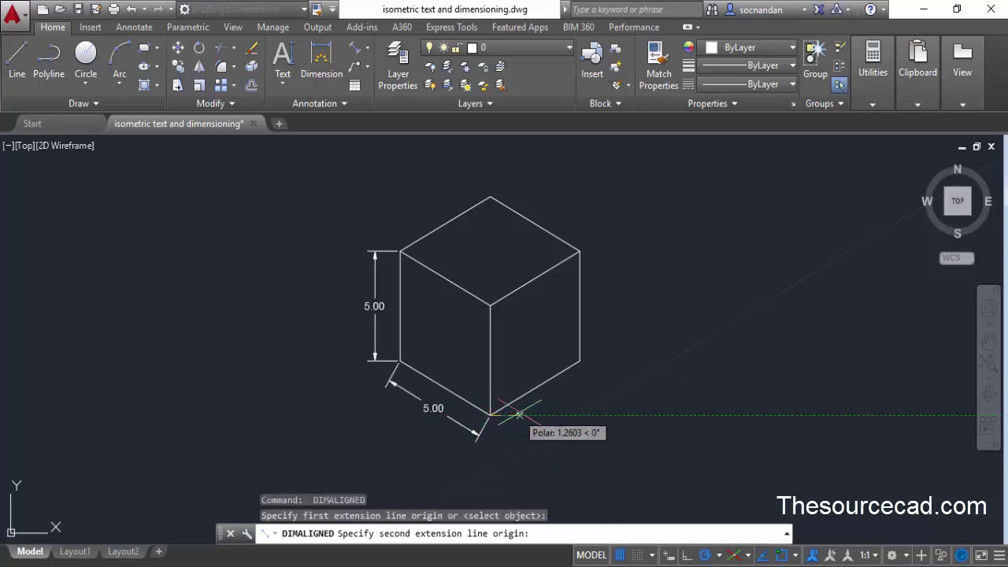
pyautogui.click(581, 361)
pyautogui.click(629, 410)
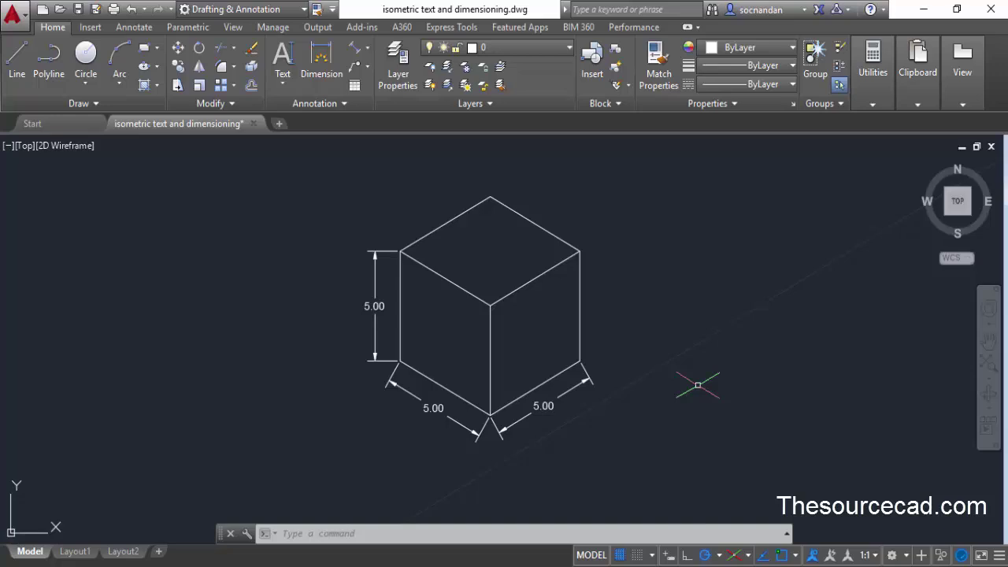
# Oblique the vertical 5.00 dimension with DIMEDIT, using the top-left and top corners for the angle.
pyautogui.write('di')
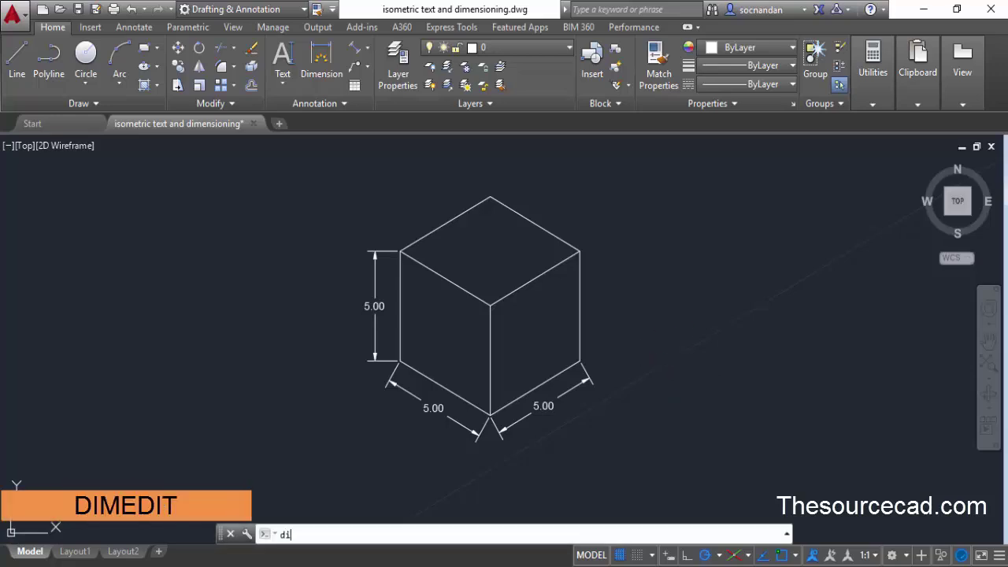
pyautogui.write('mension edit')
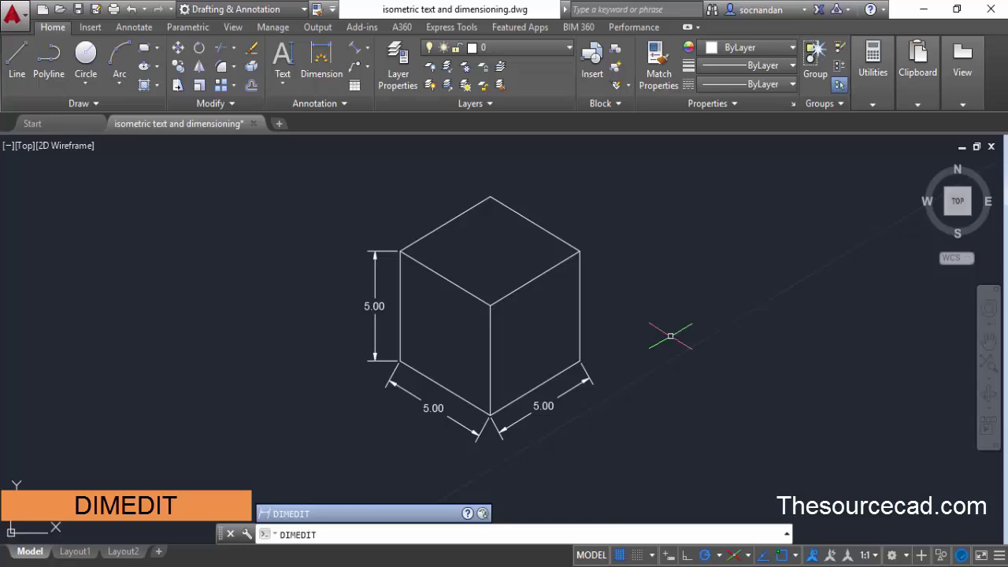
pyautogui.press('Return')
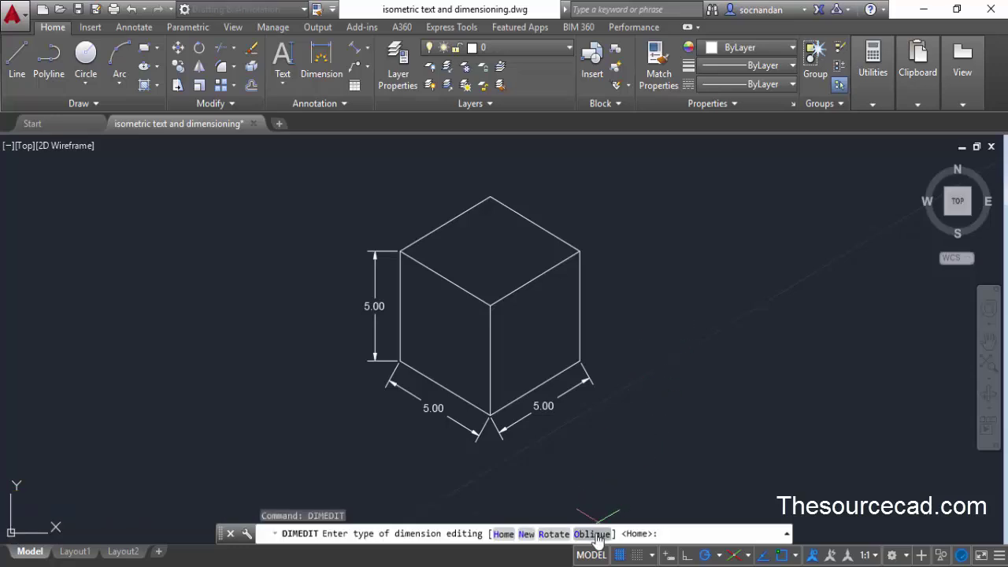
pyautogui.click(592, 534)
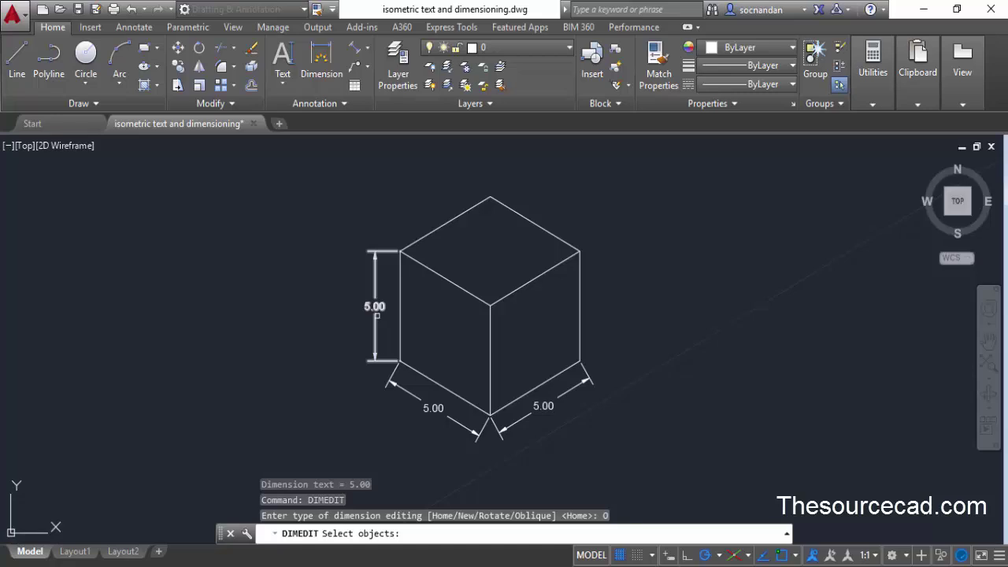
pyautogui.click(376, 308)
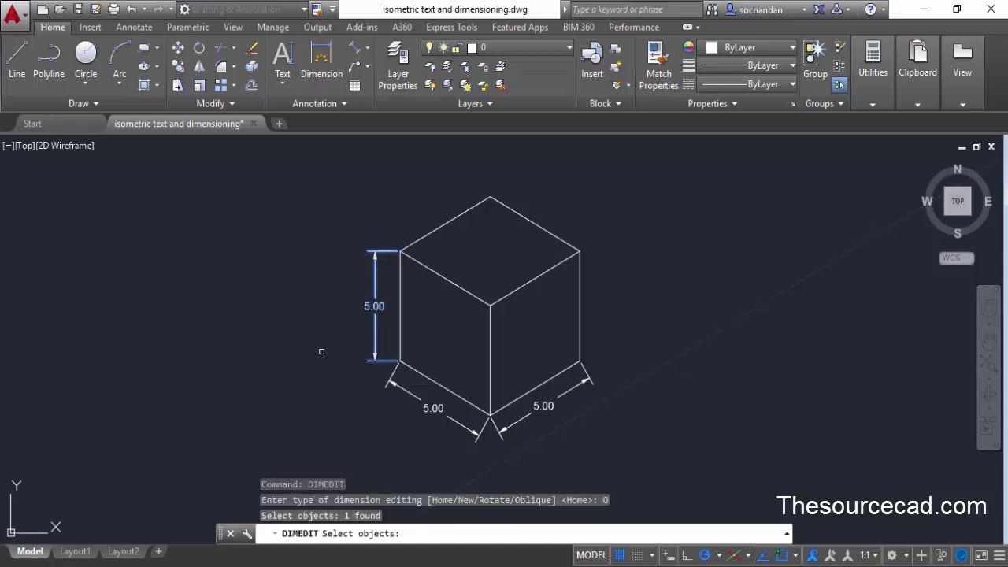
pyautogui.press('Return')
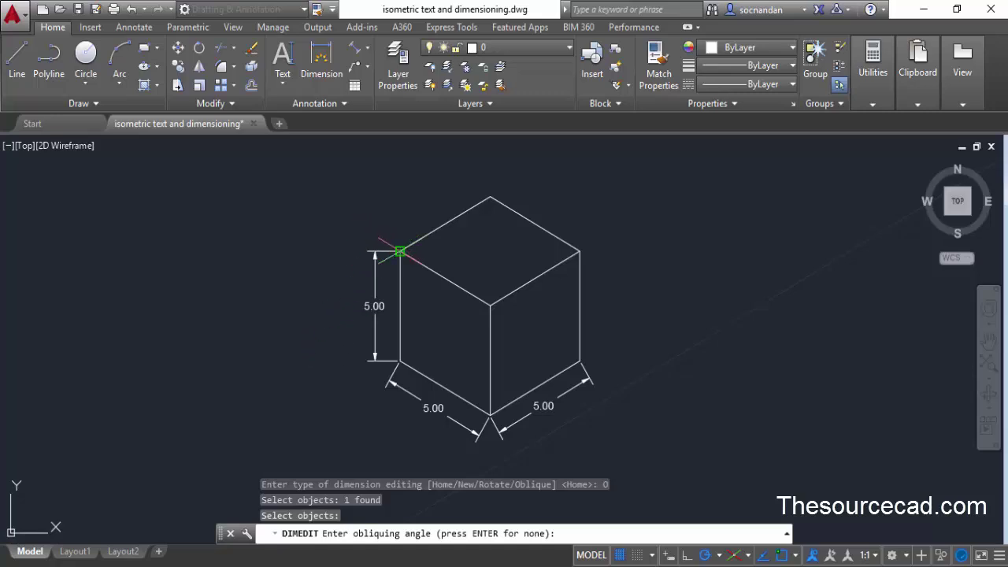
pyautogui.click(400, 250)
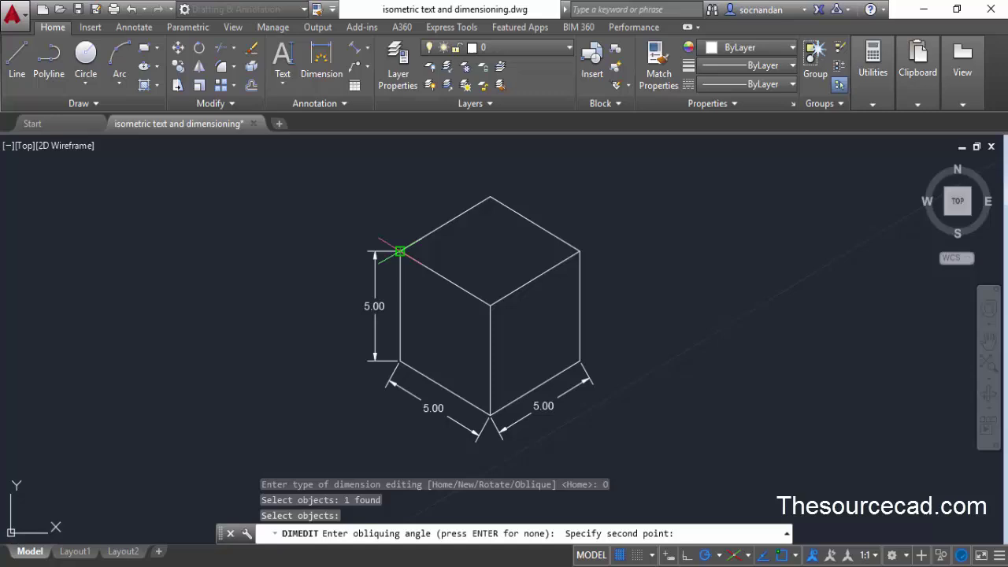
pyautogui.click(490, 195)
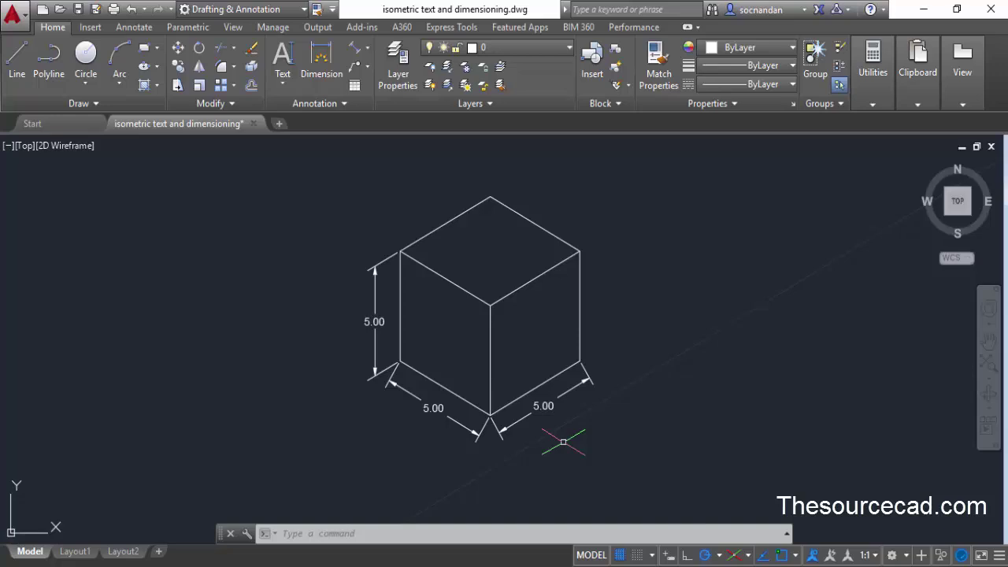
# Oblique the lower-left 5.00 dimension to follow the cube's lower-right edge.
pyautogui.write('dimedit')
pyautogui.press('Return')
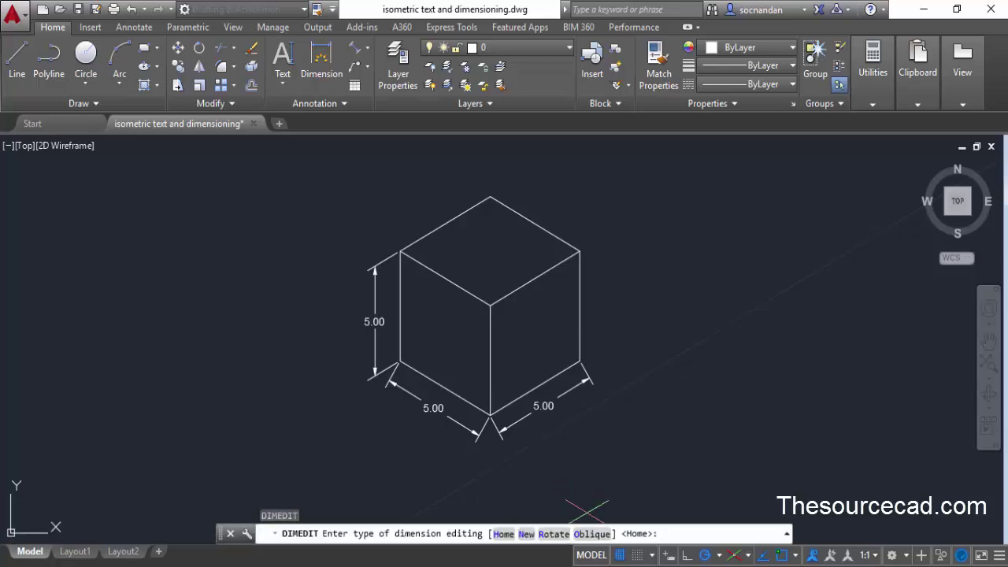
pyautogui.click(592, 533)
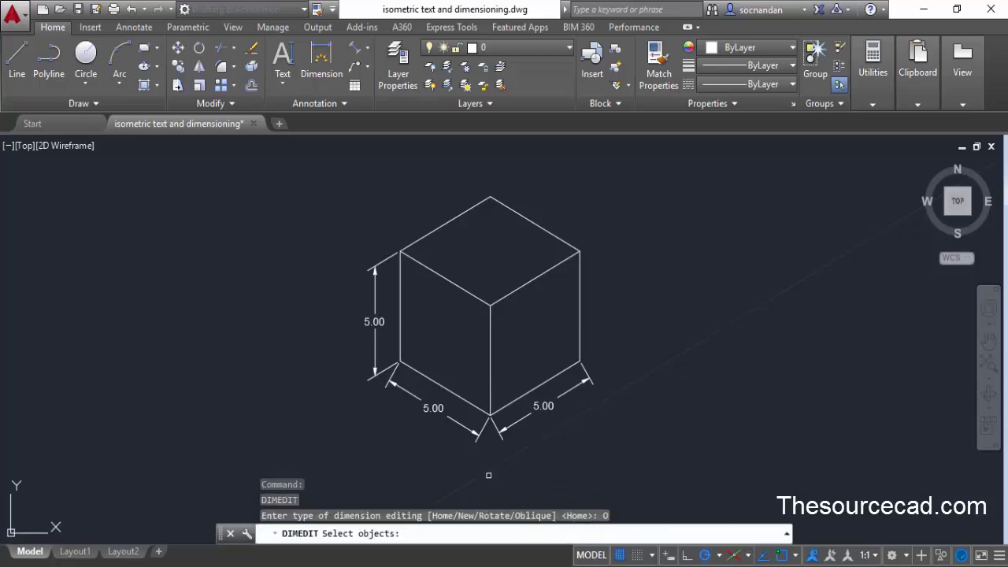
pyautogui.click(479, 437)
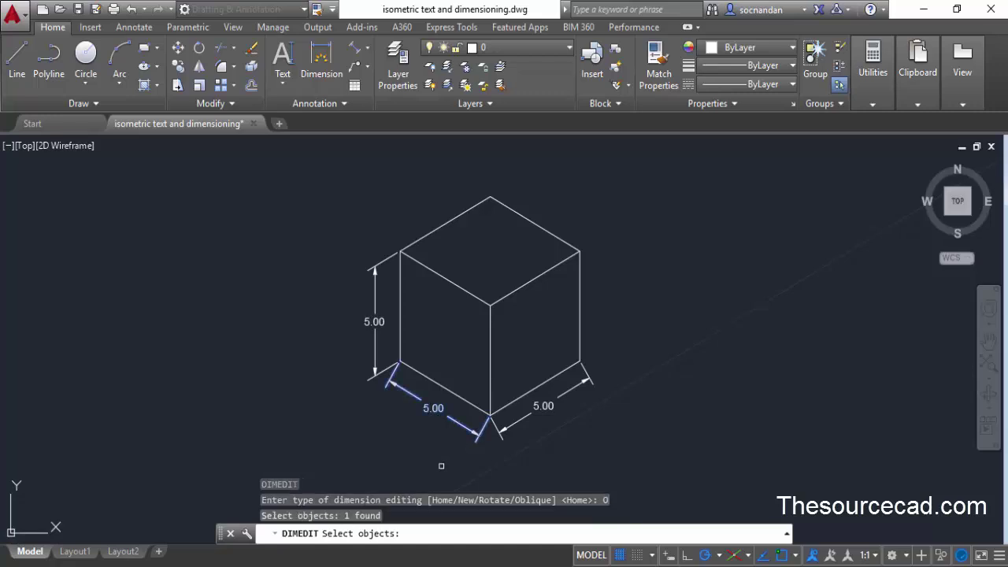
pyautogui.press('Return')
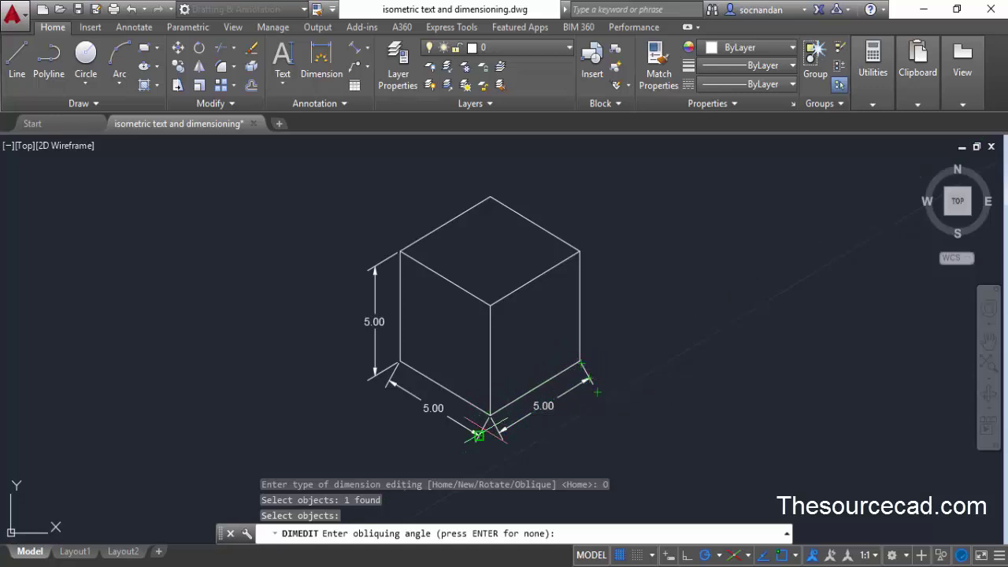
pyautogui.click(490, 413)
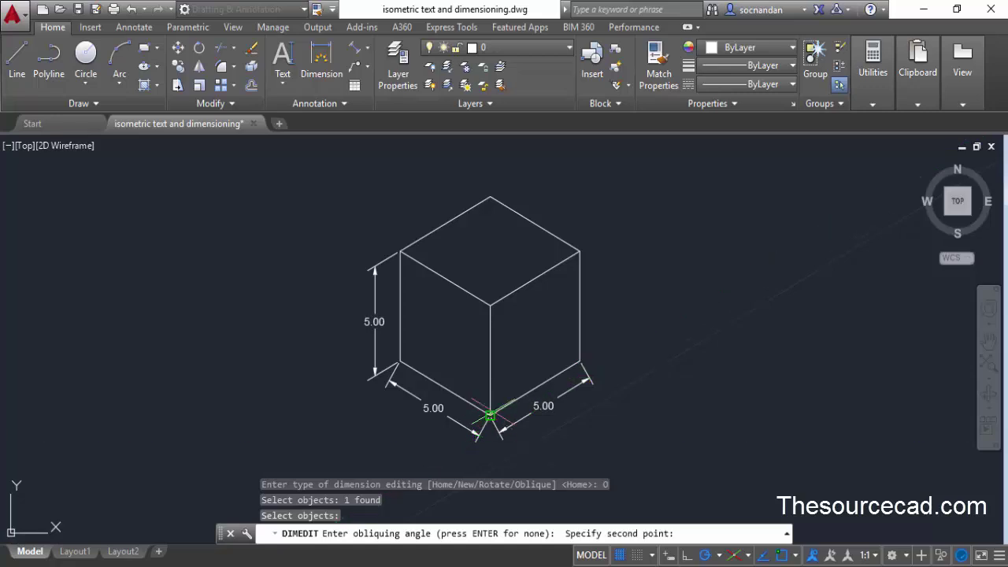
pyautogui.click(581, 362)
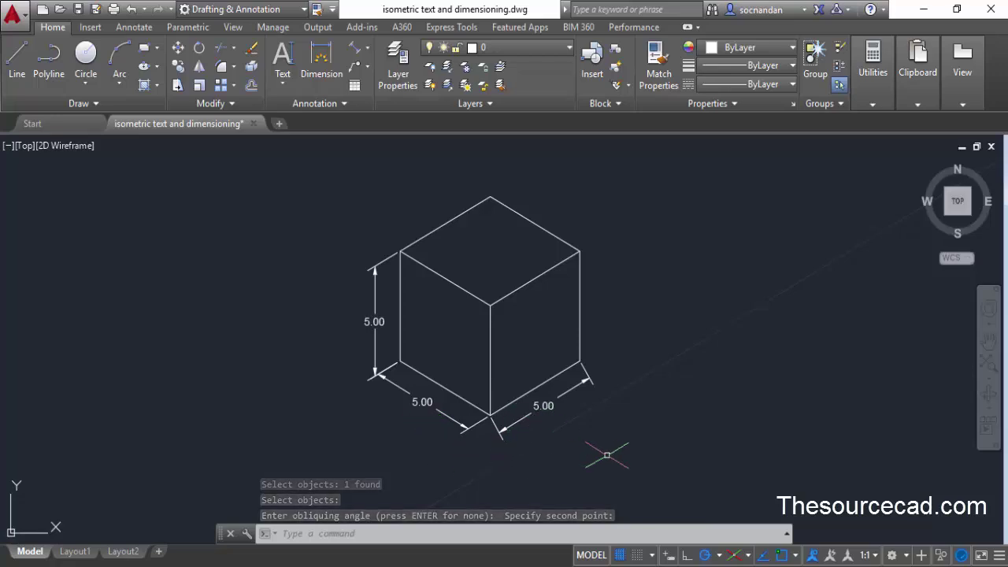
# Oblique the right 5.00 dimension to follow the cube's left bottom edge, at 150°.
pyautogui.press('Return')
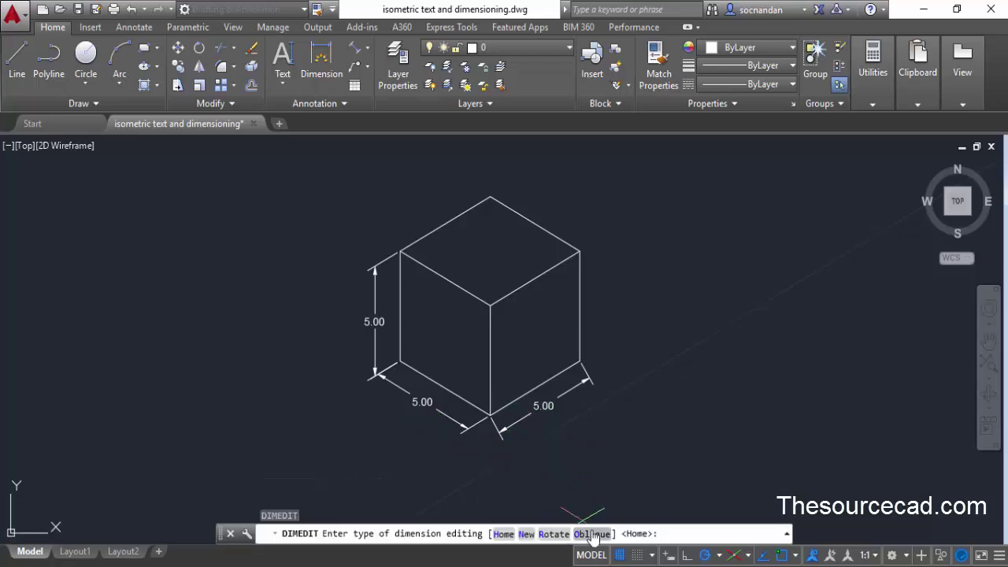
pyautogui.click(590, 534)
pyautogui.click(548, 406)
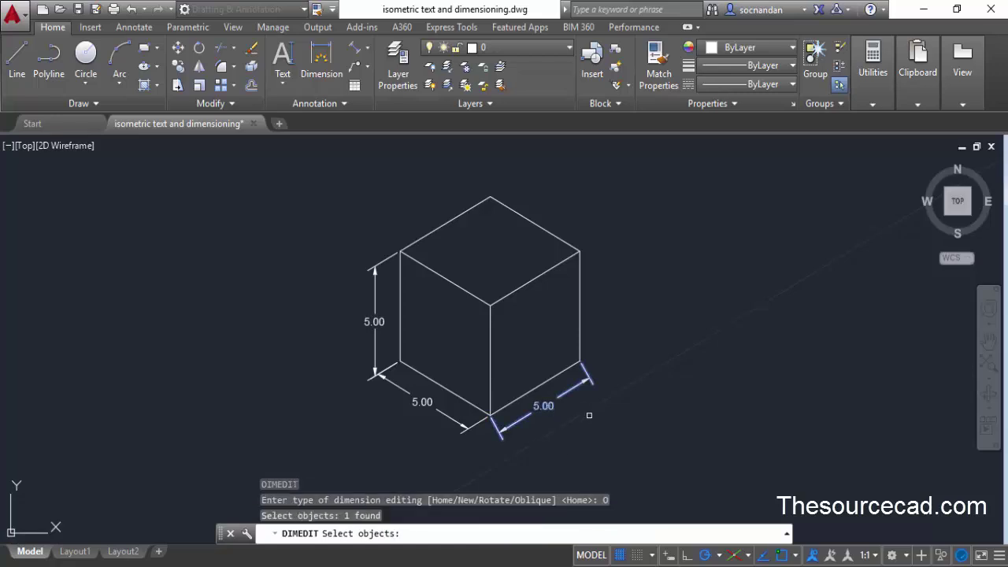
pyautogui.press('Return')
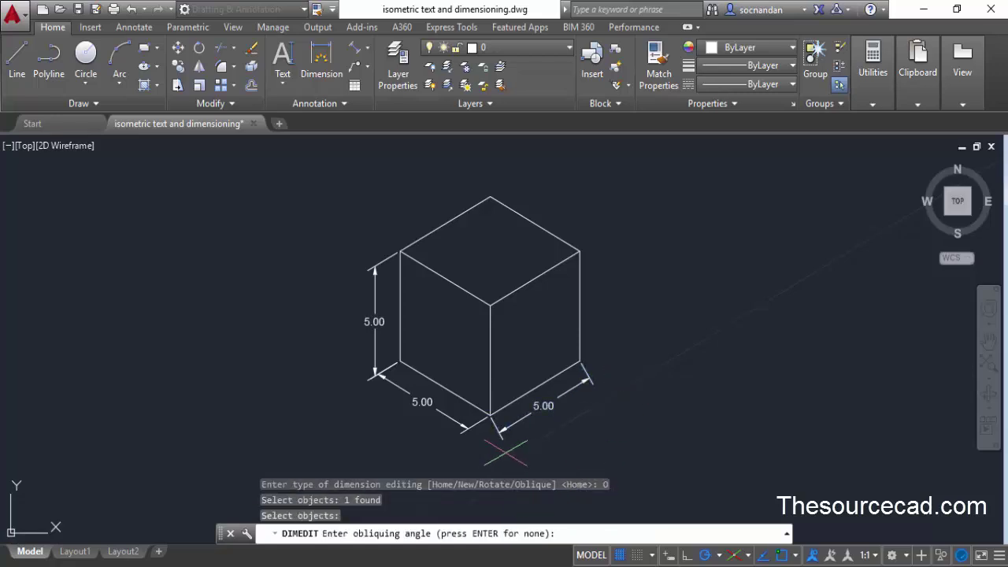
pyautogui.click(490, 416)
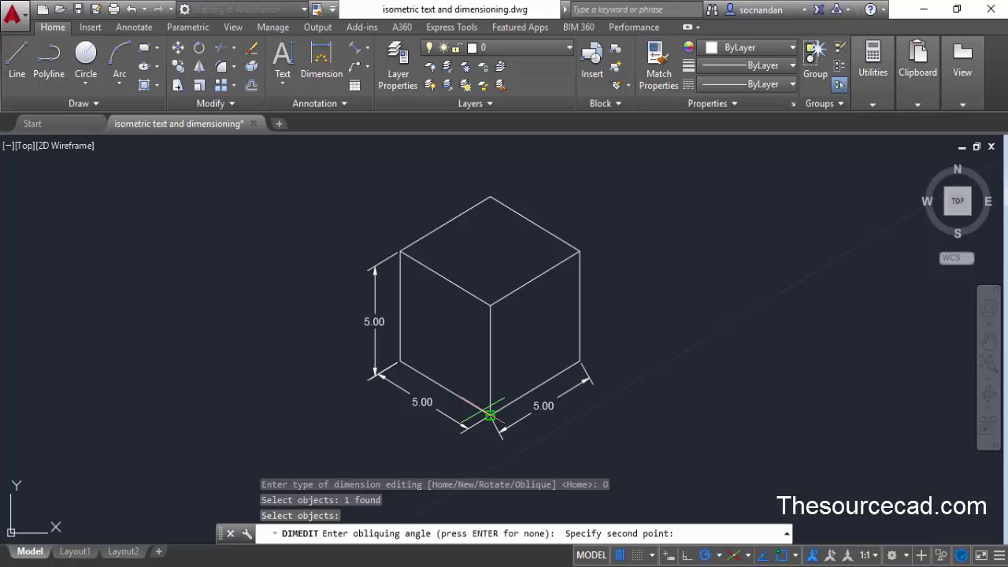
pyautogui.click(400, 361)
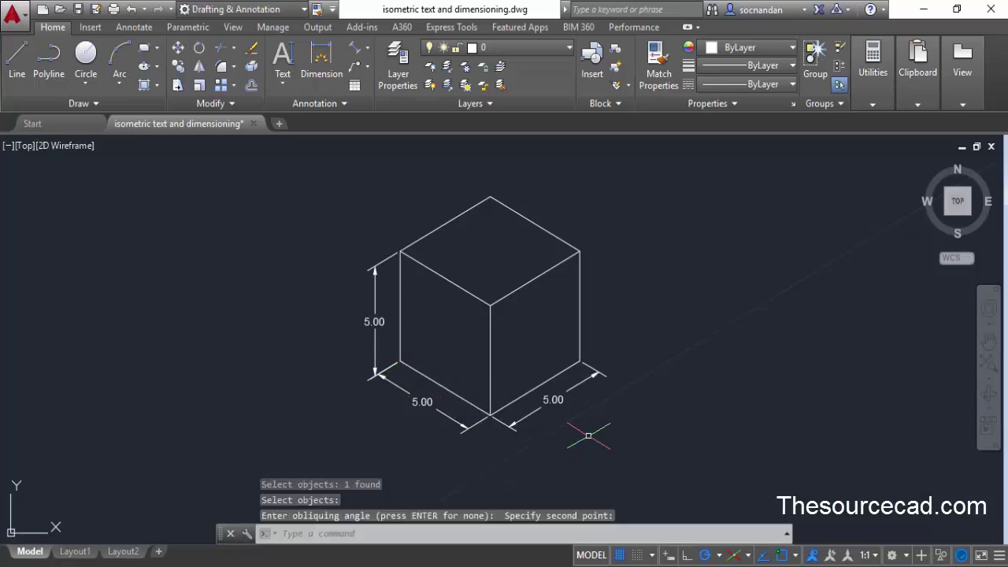
pyautogui.scroll(10, 374, 375)
pyautogui.click(387, 381)
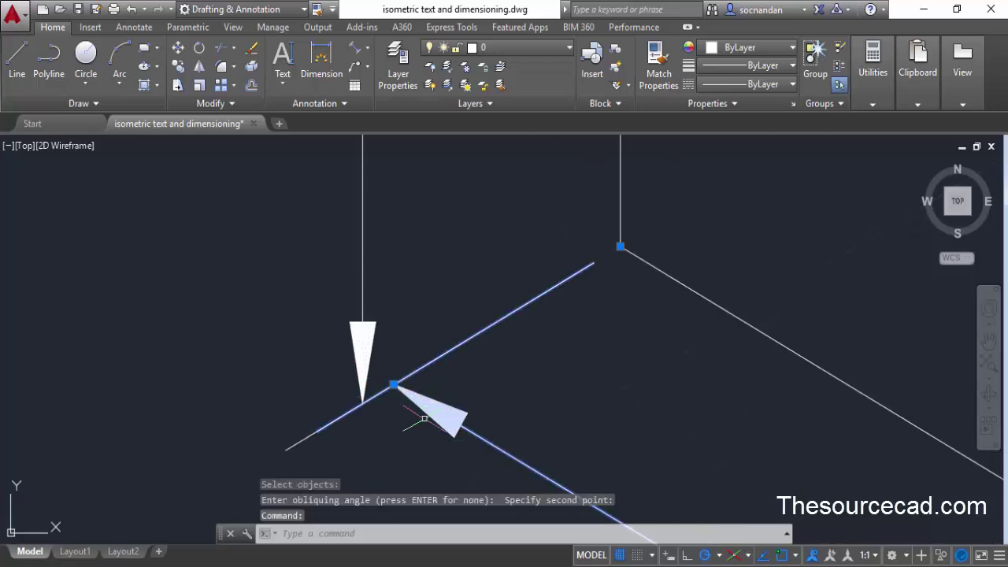
pyautogui.click(393, 385)
pyautogui.press('Escape')
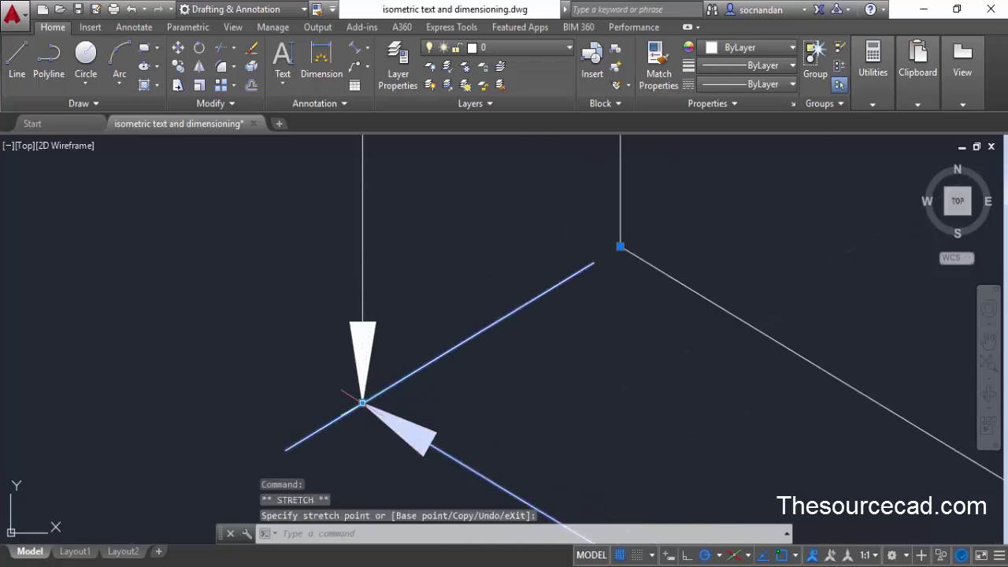
pyautogui.press('Escape')
pyautogui.scroll(-2, 630, 399)
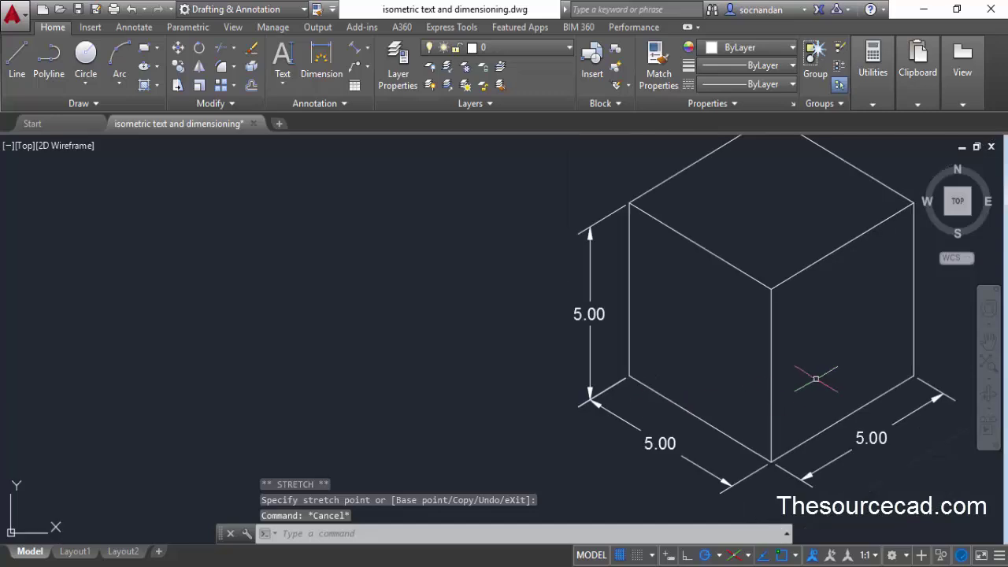
pyautogui.moveTo(819, 382); pyautogui.dragTo(586, 390, button='middle')
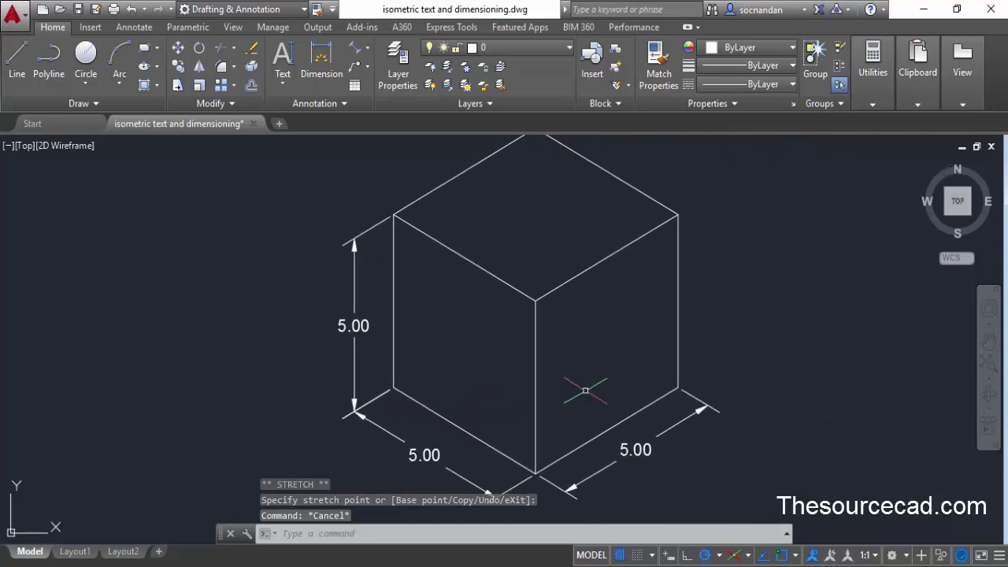
pyautogui.scroll(-2, 585, 390)
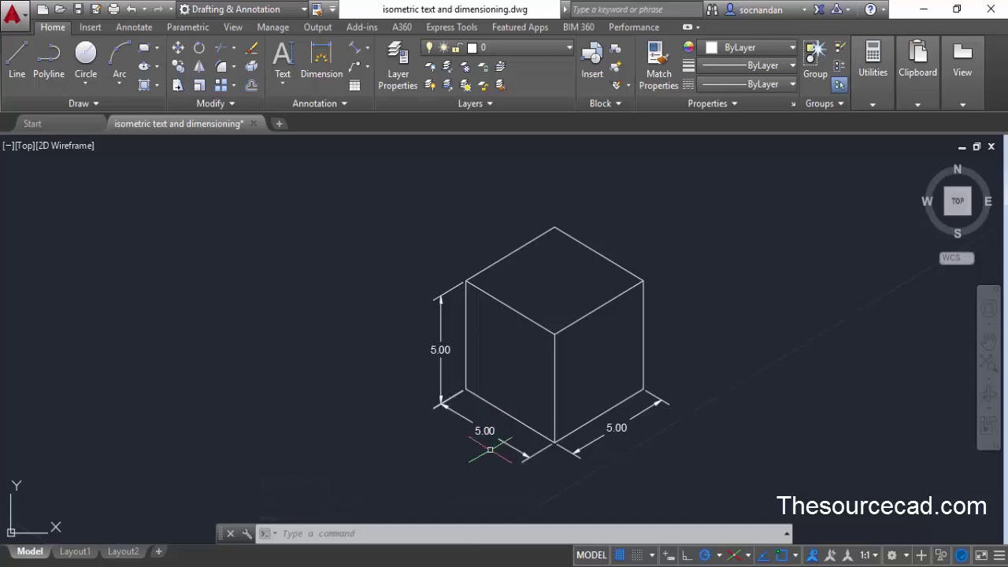
pyautogui.scroll(3, 489, 450)
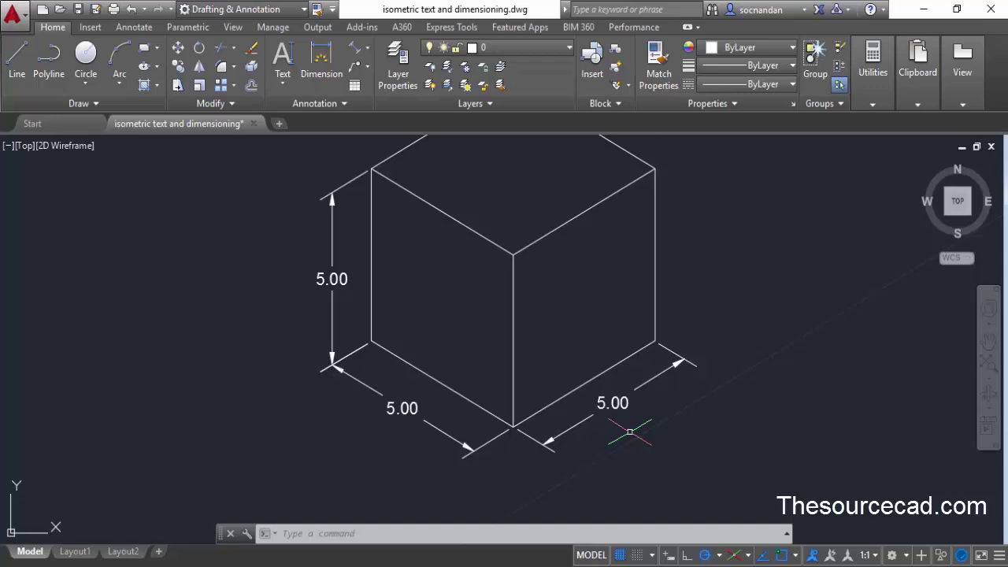
# Use DIMTEDIT Angle to turn the lower-left 5.00 text parallel to the left bottom edge.
pyautogui.write('di')
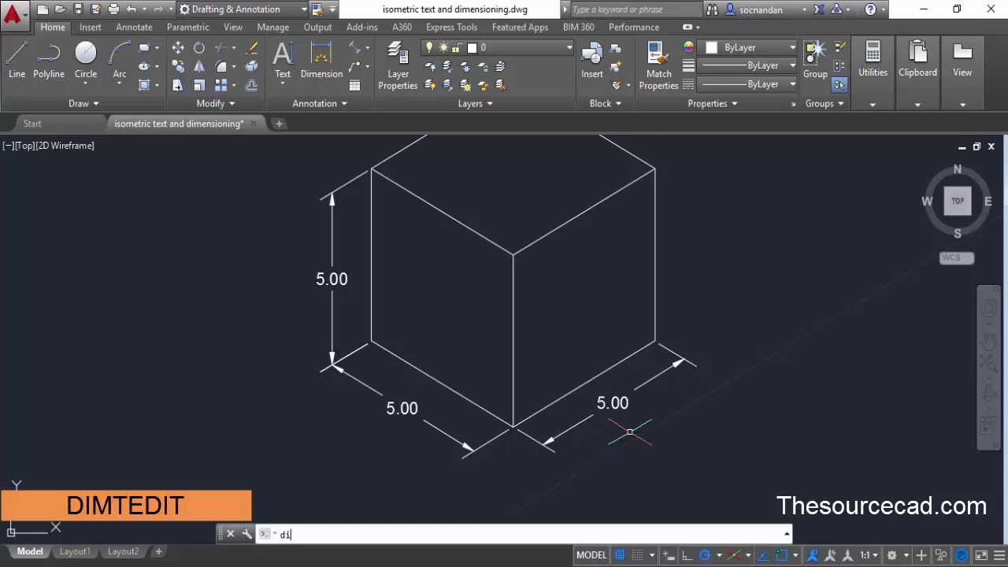
pyautogui.write('mtedit')
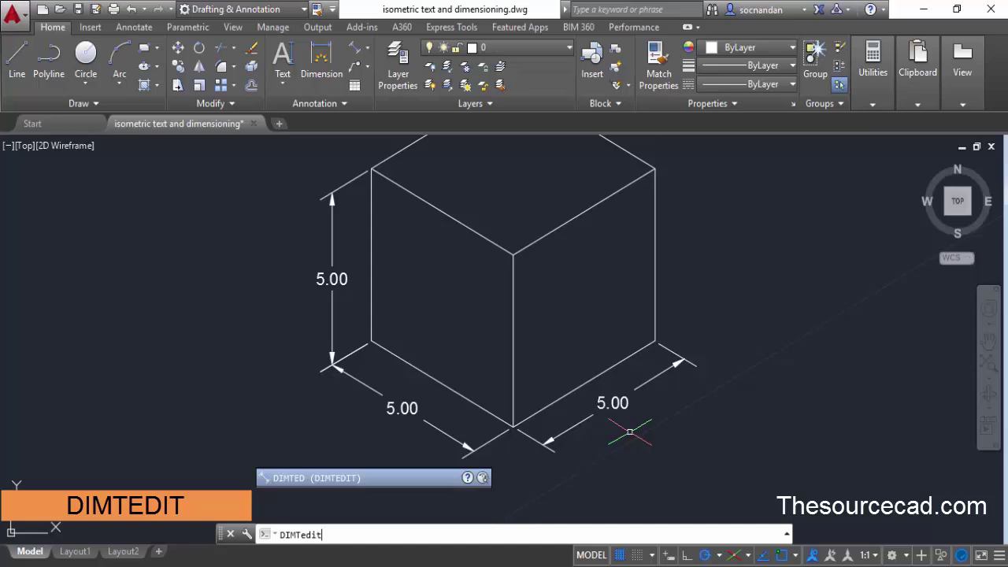
pyautogui.press('Return')
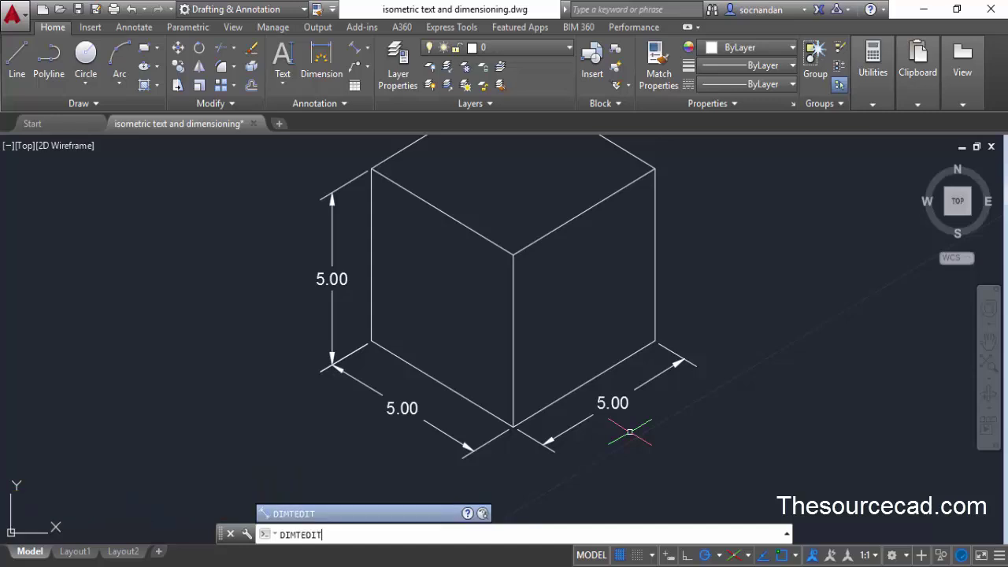
pyautogui.press('Return')
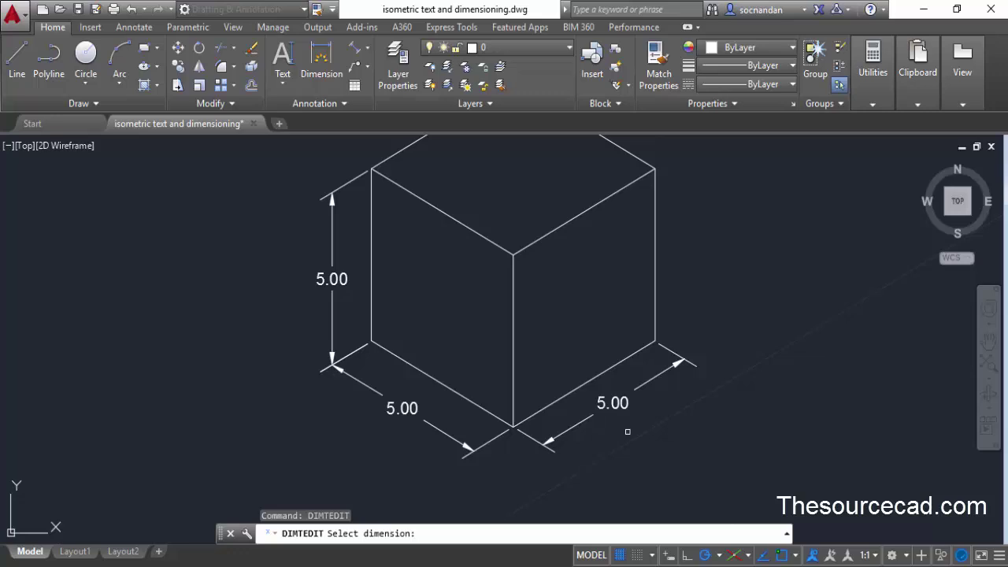
pyautogui.click(411, 414)
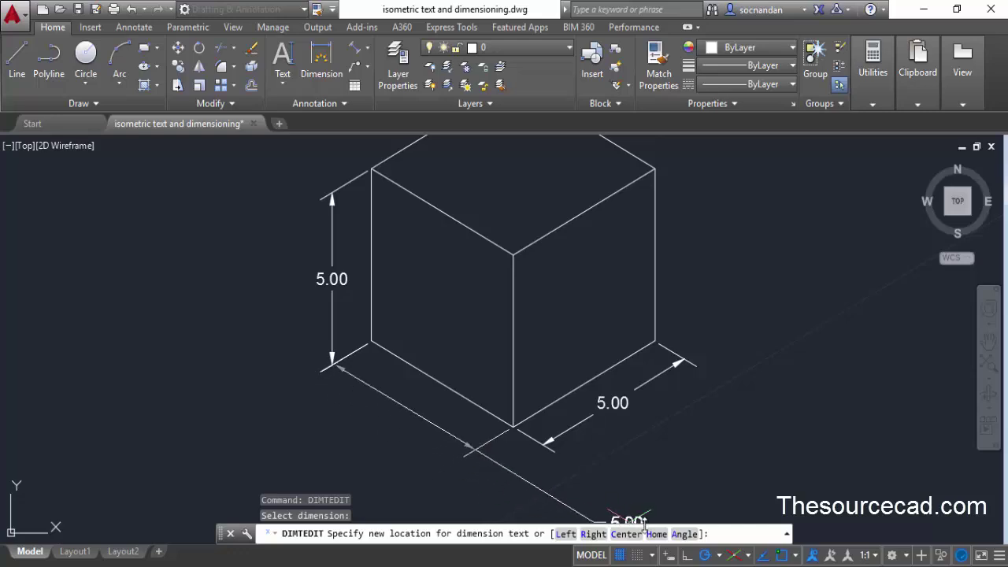
pyautogui.click(684, 534)
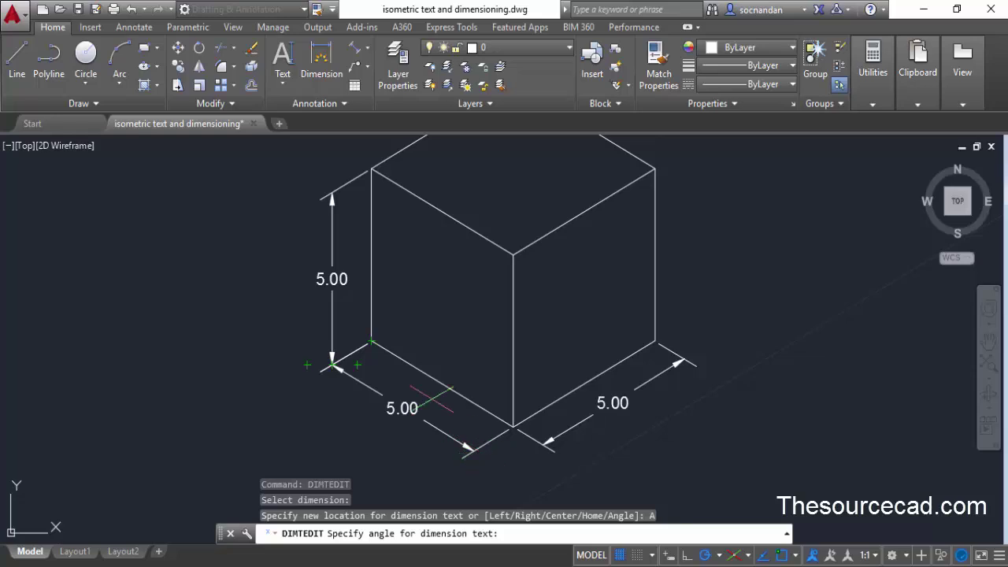
pyautogui.click(371, 341)
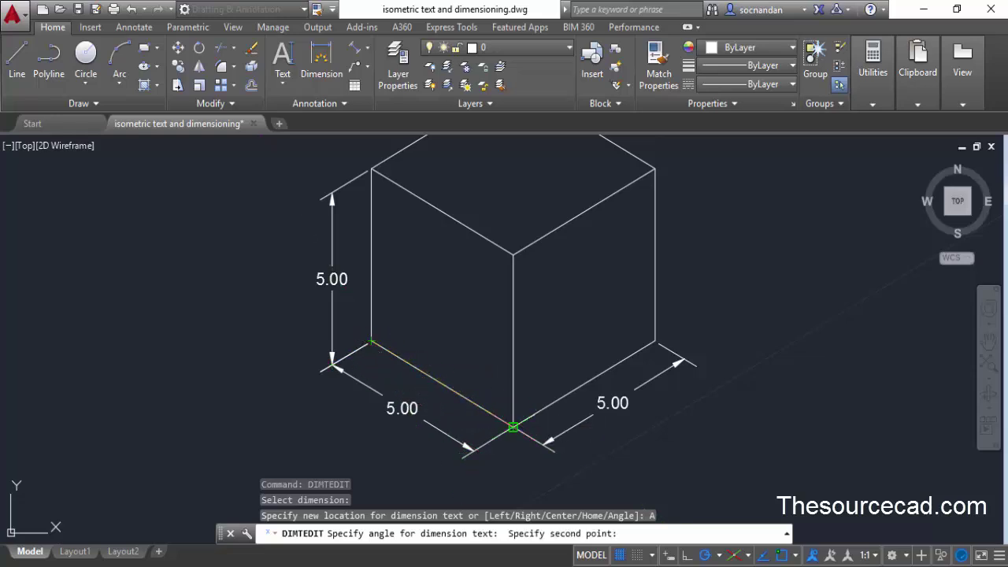
pyautogui.click(513, 427)
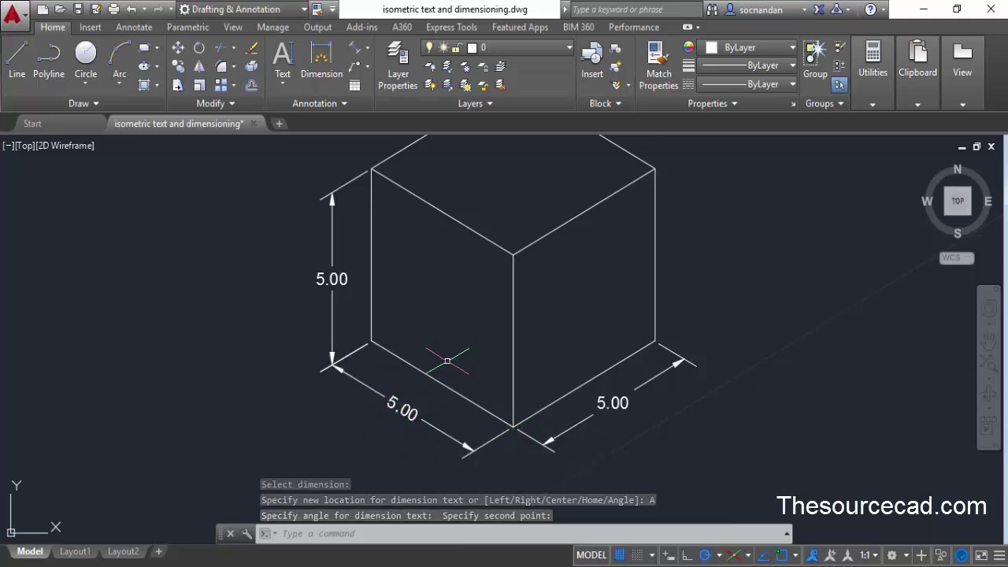
# Set the right 5.00 dimension text angle from the lower front corner to the right corner.
pyautogui.press('Return')
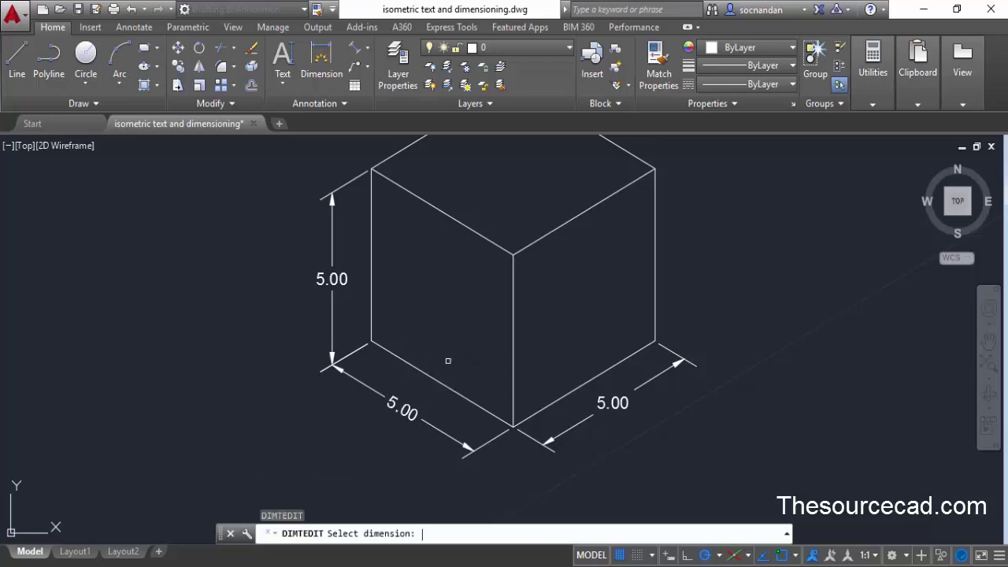
pyautogui.click(612, 402)
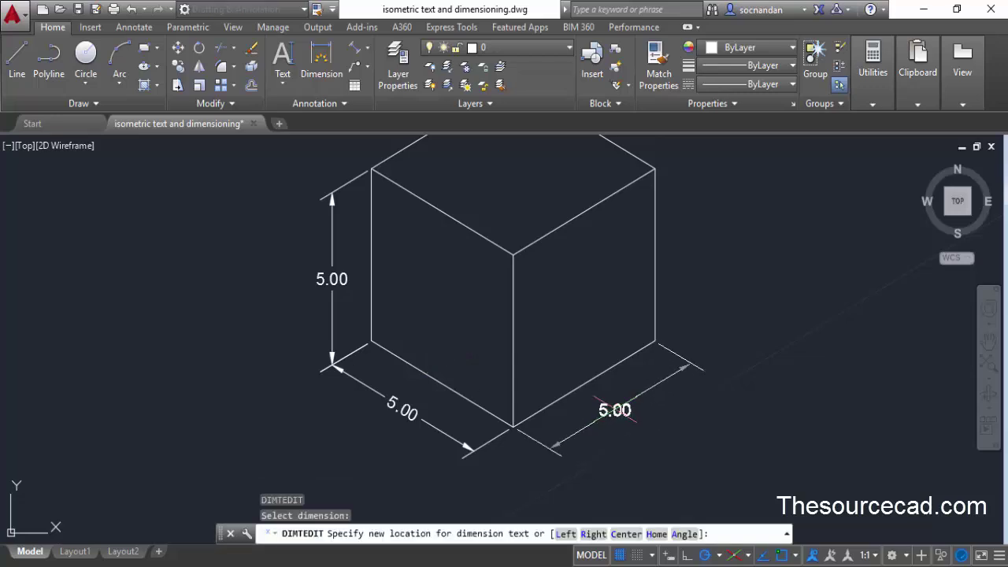
pyautogui.write('A')
pyautogui.press('Return')
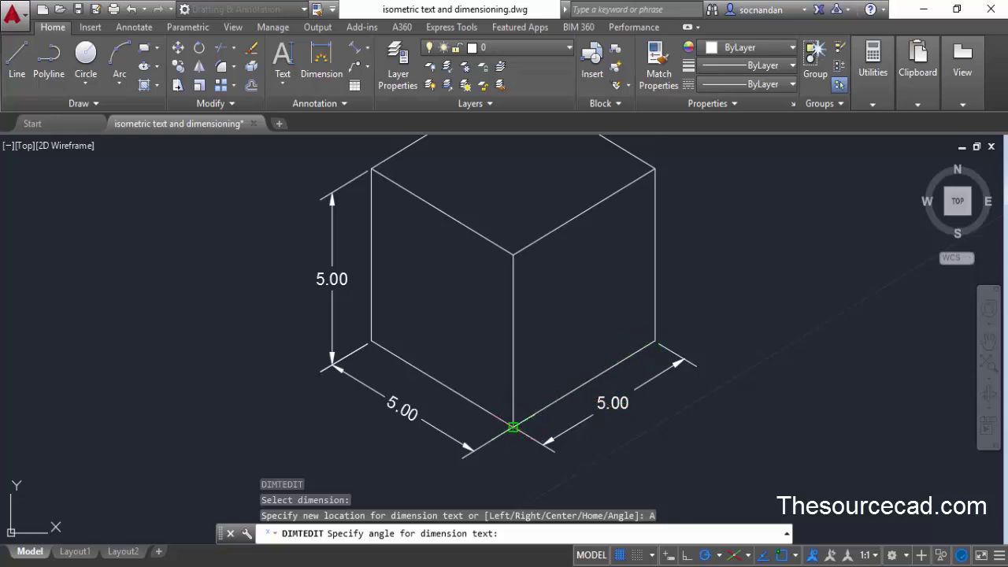
pyautogui.click(513, 427)
pyautogui.click(654, 340)
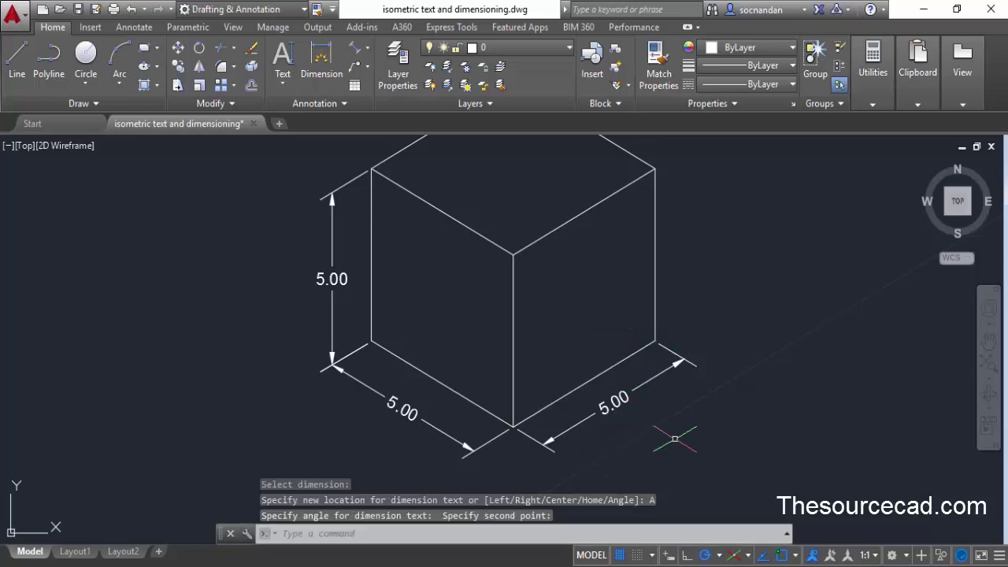
pyautogui.moveTo(394, 308); pyautogui.dragTo(411, 358, button='middle')
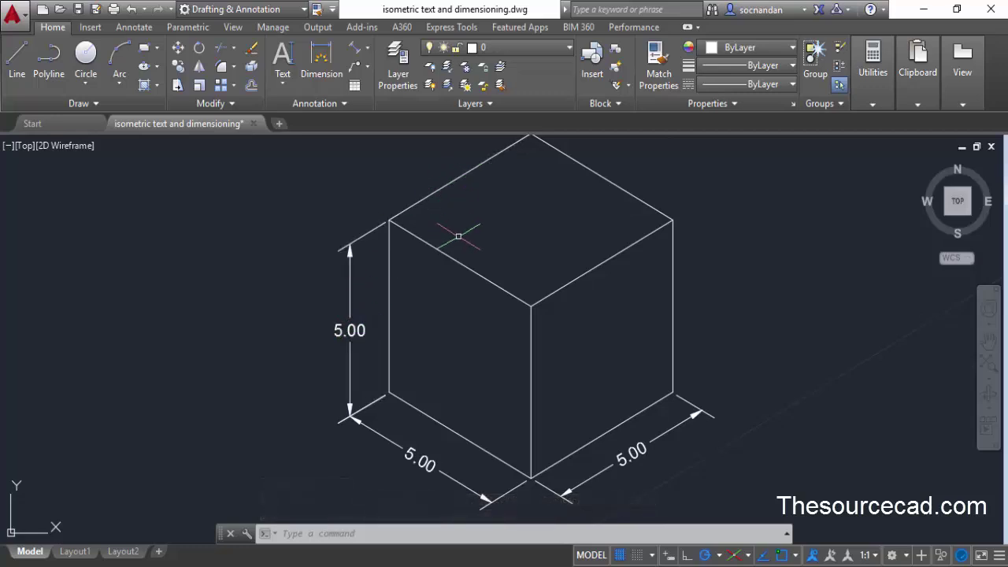
# Rotate the vertical 5.00 dimension text along the cube's top-left edge, then zoom out.
pyautogui.press('Return')
pyautogui.click(350, 284)
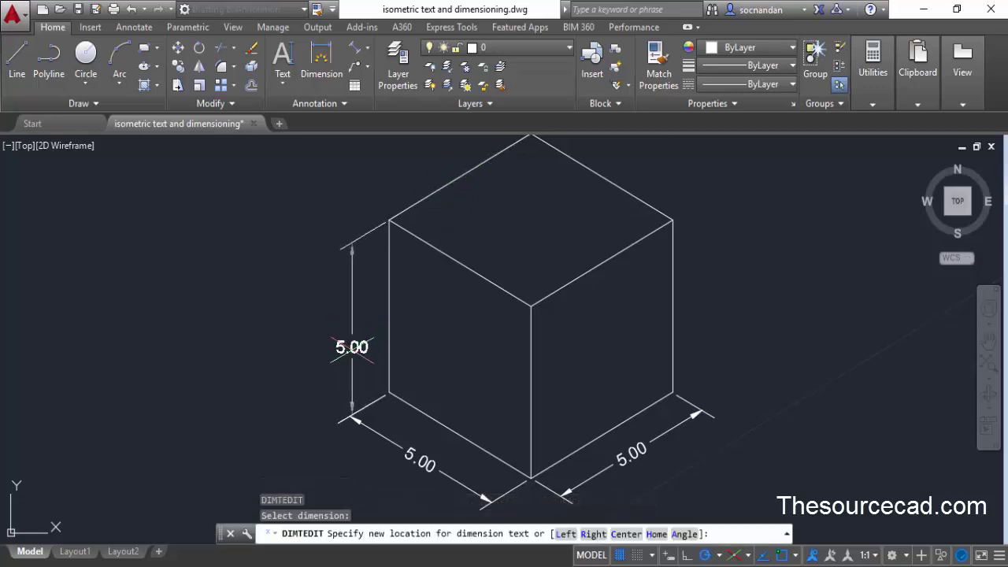
pyautogui.click(679, 534)
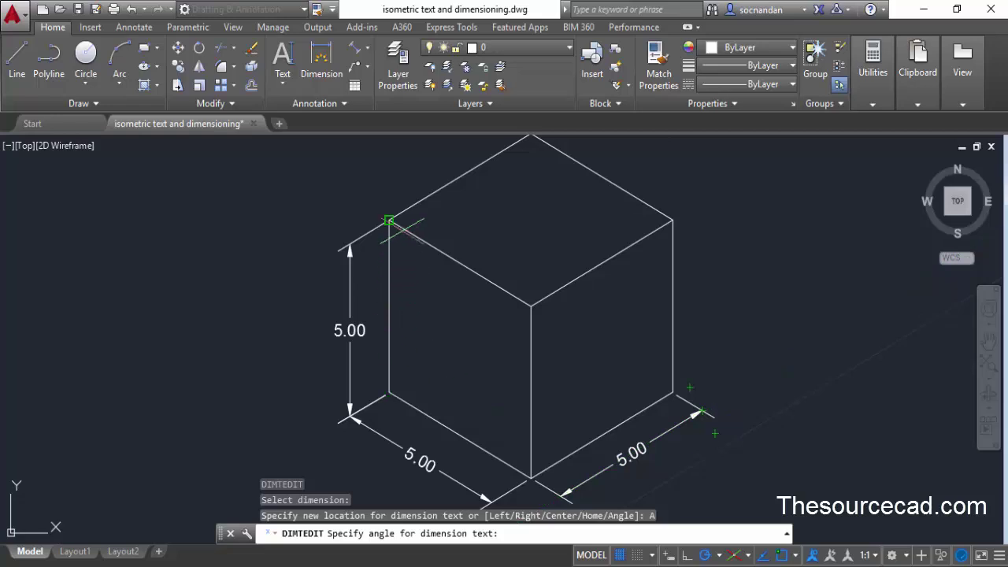
pyautogui.click(389, 220)
pyautogui.click(473, 171)
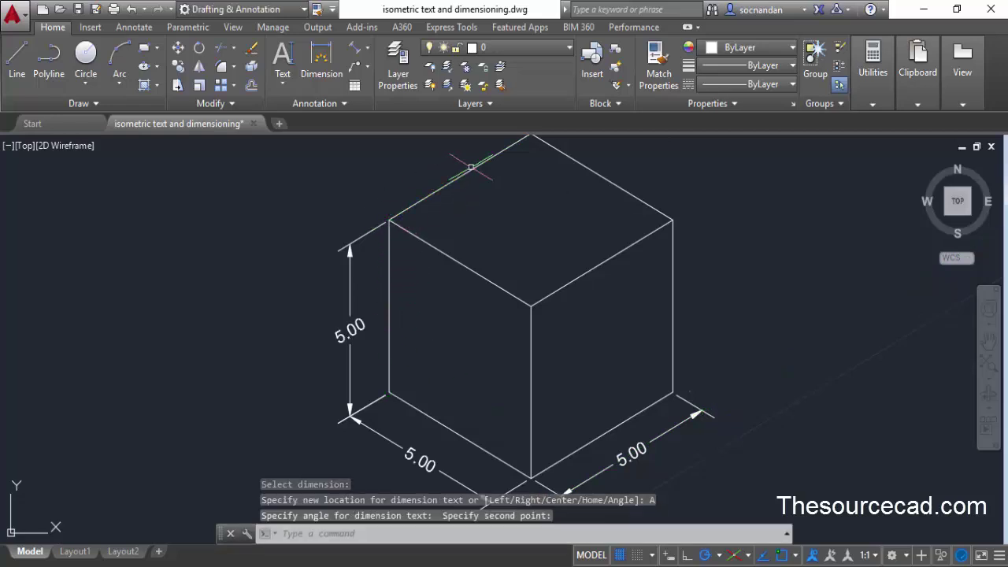
pyautogui.scroll(-2, 442, 354)
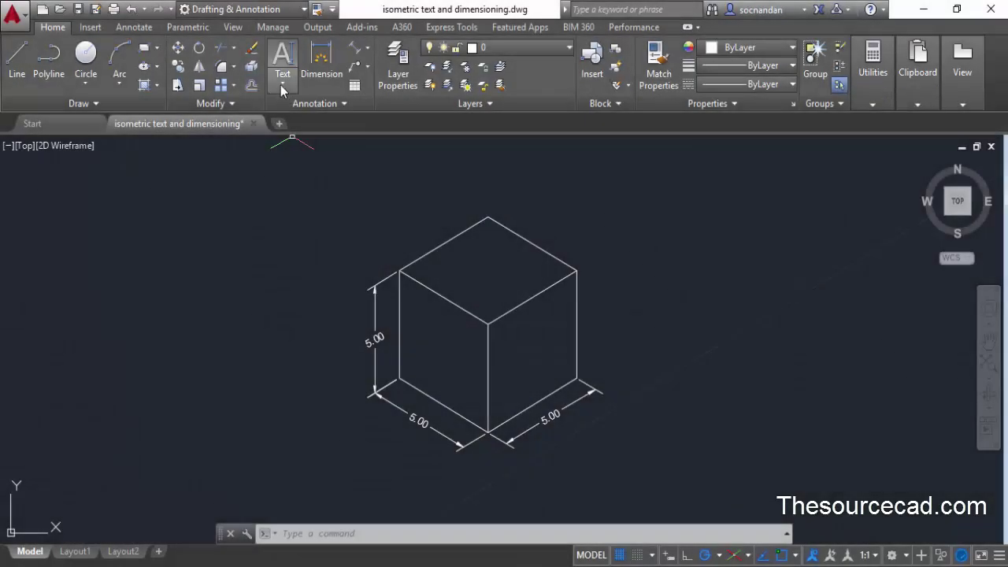
# Write single-line 'Text' on the right face, height 1, rotated along the 30° direction.
pyautogui.click(282, 85)
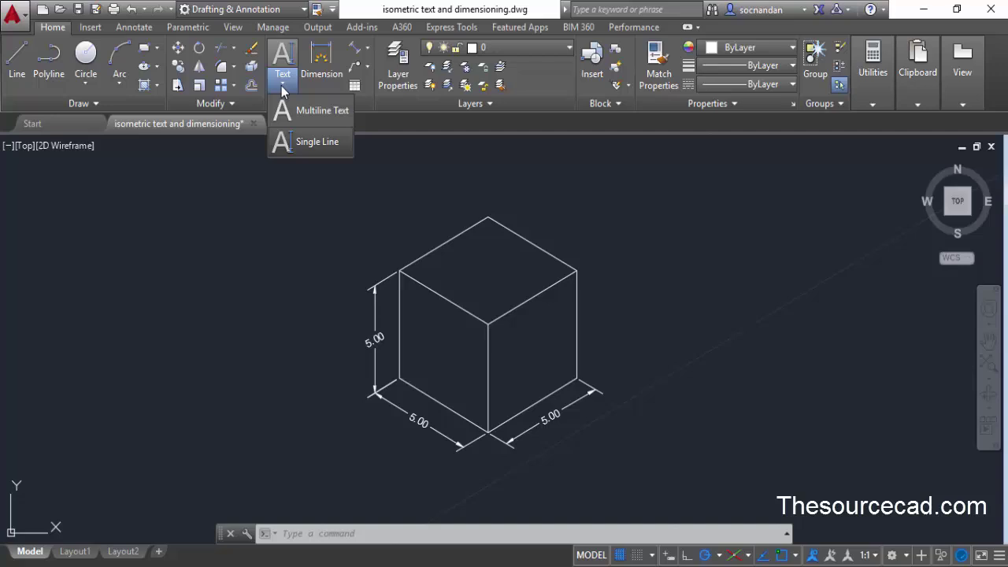
pyautogui.click(315, 141)
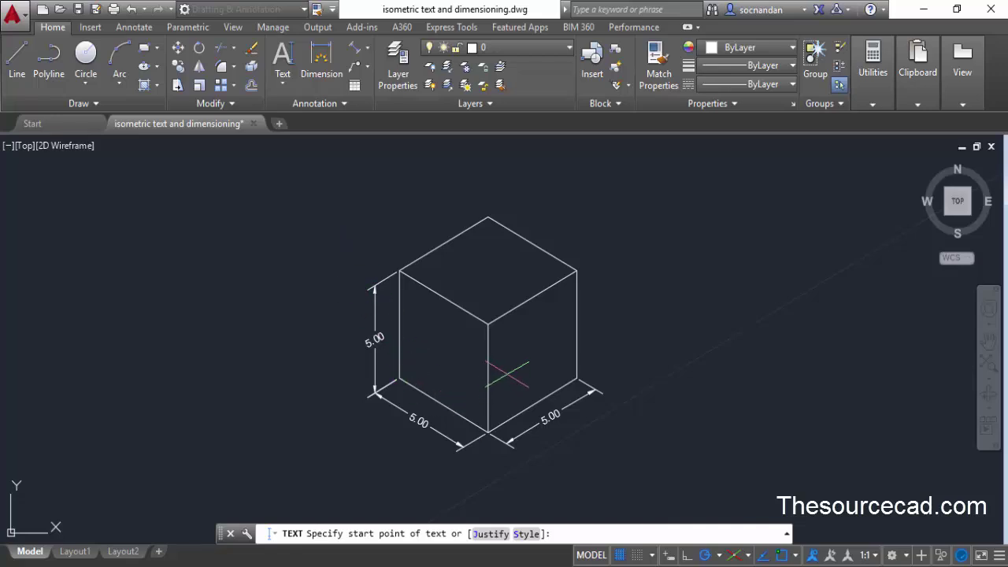
pyautogui.click(505, 376)
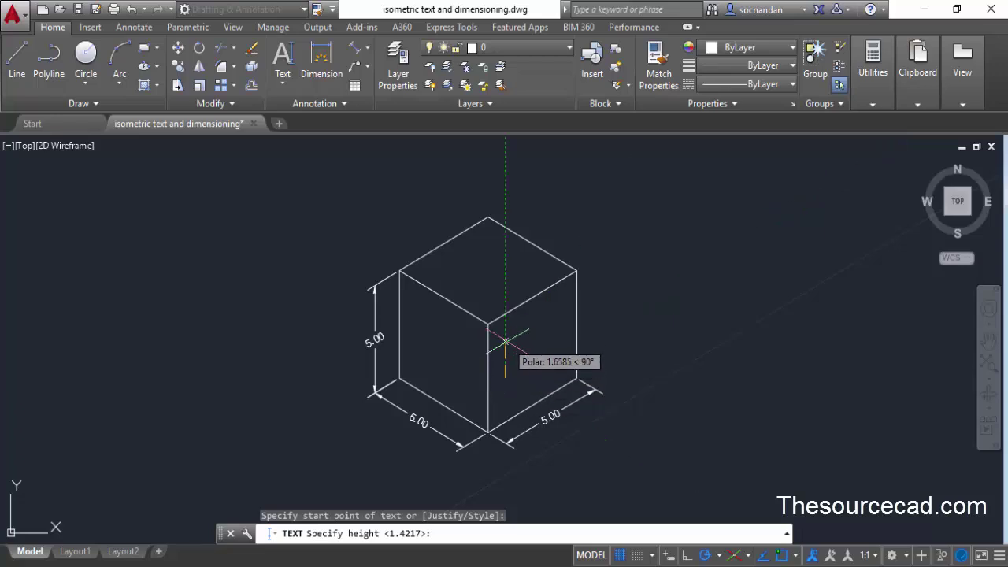
pyautogui.write('1')
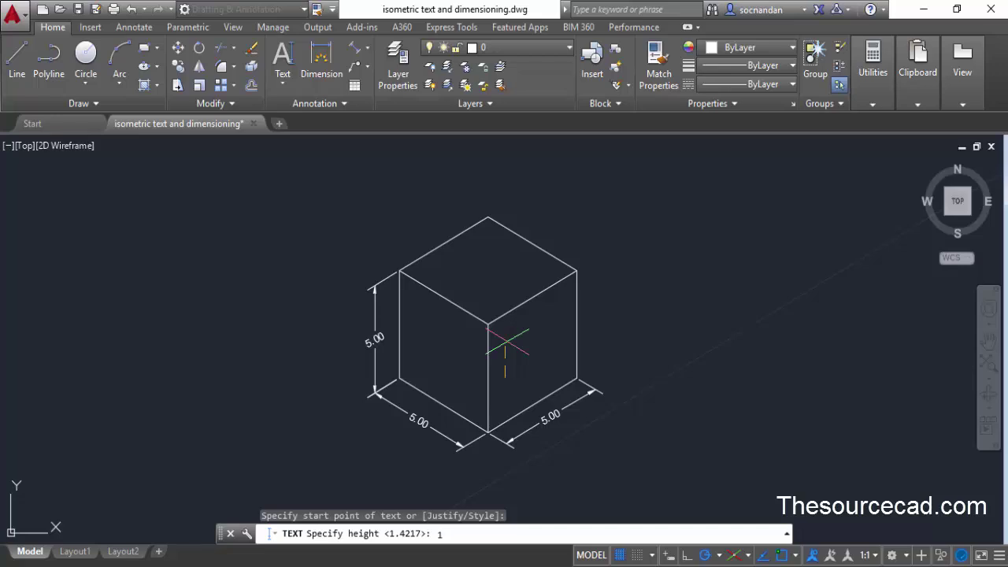
pyautogui.press('Return')
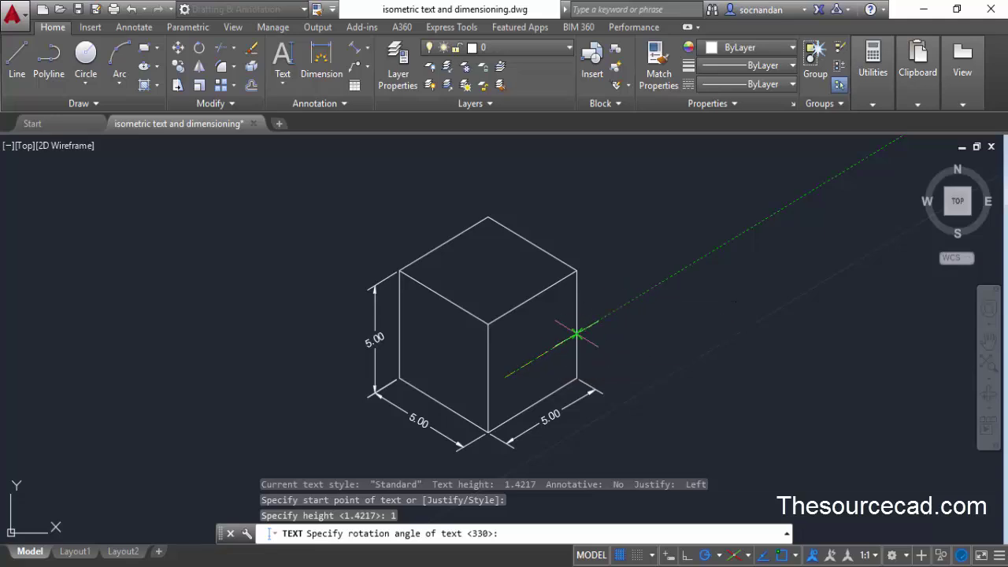
pyautogui.click(637, 297)
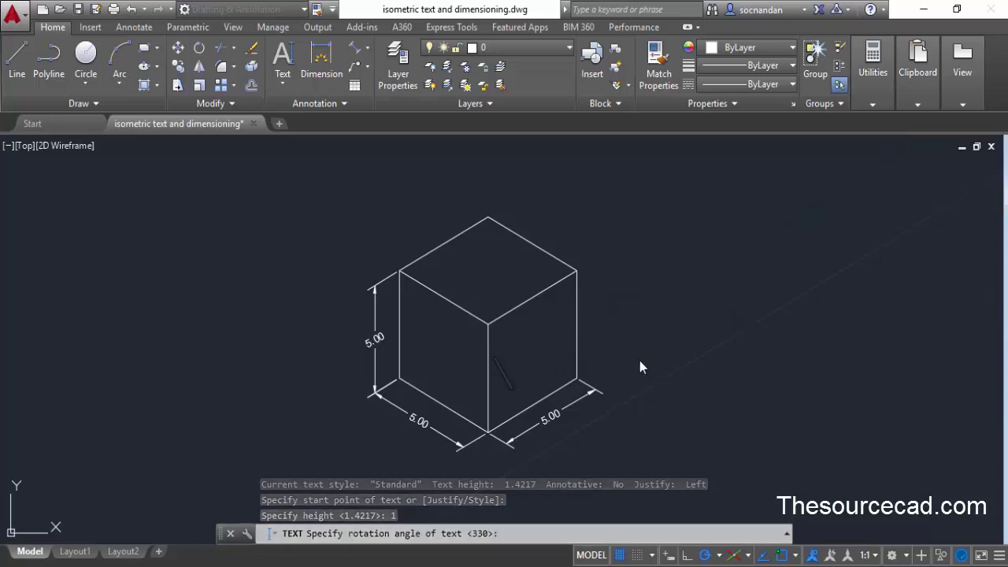
pyautogui.write('Text')
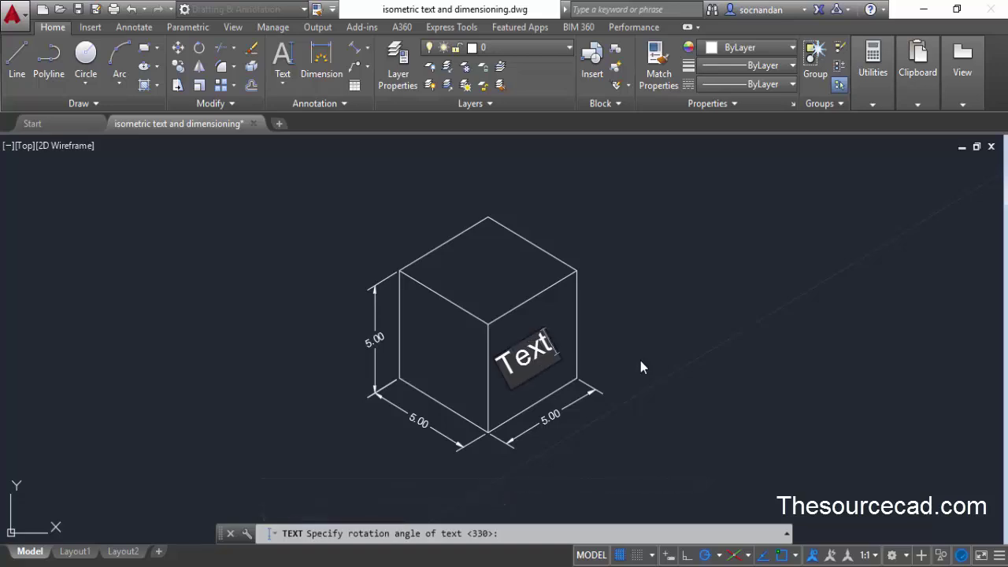
pyautogui.press('Return')
pyautogui.press('Return')
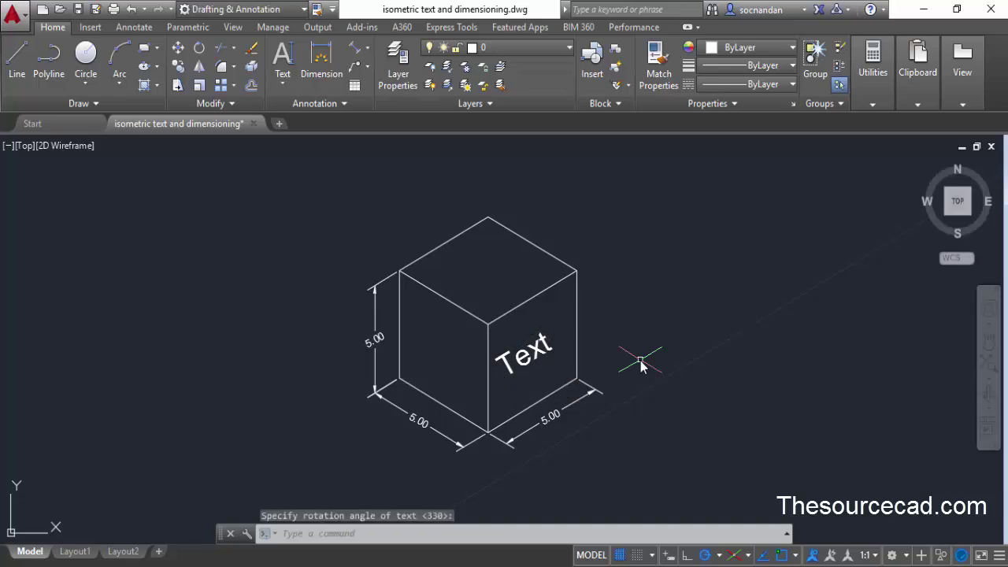
pyautogui.click(282, 55)
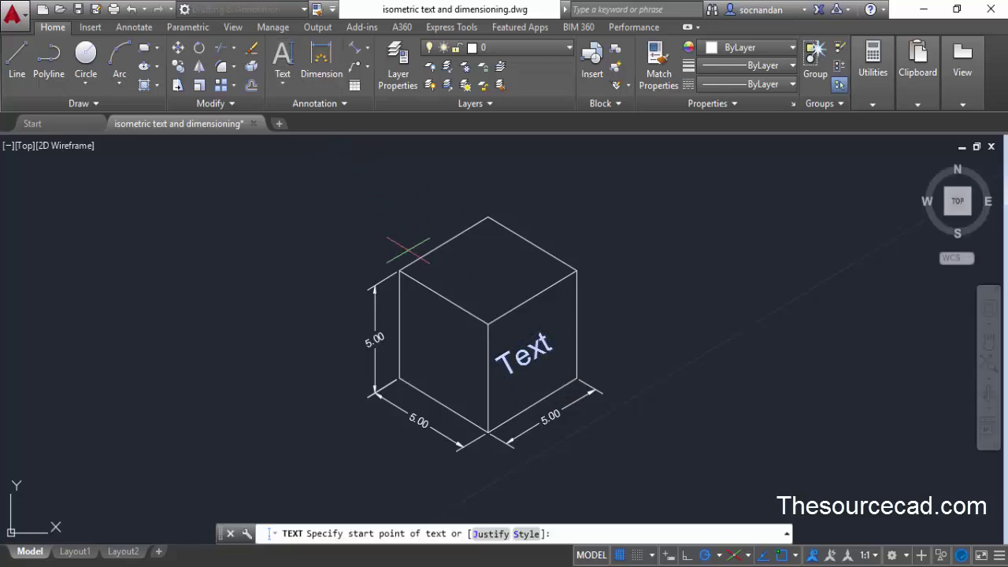
# Write single-line 'Text' on the left face, height 1, rotated along 330°.
pyautogui.click(411, 346)
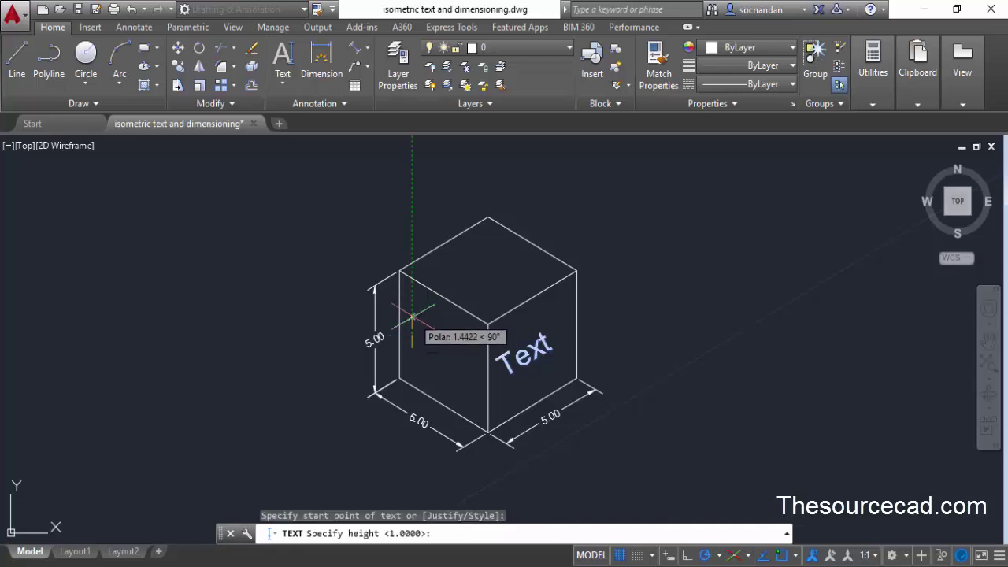
pyautogui.write('1')
pyautogui.press('Return')
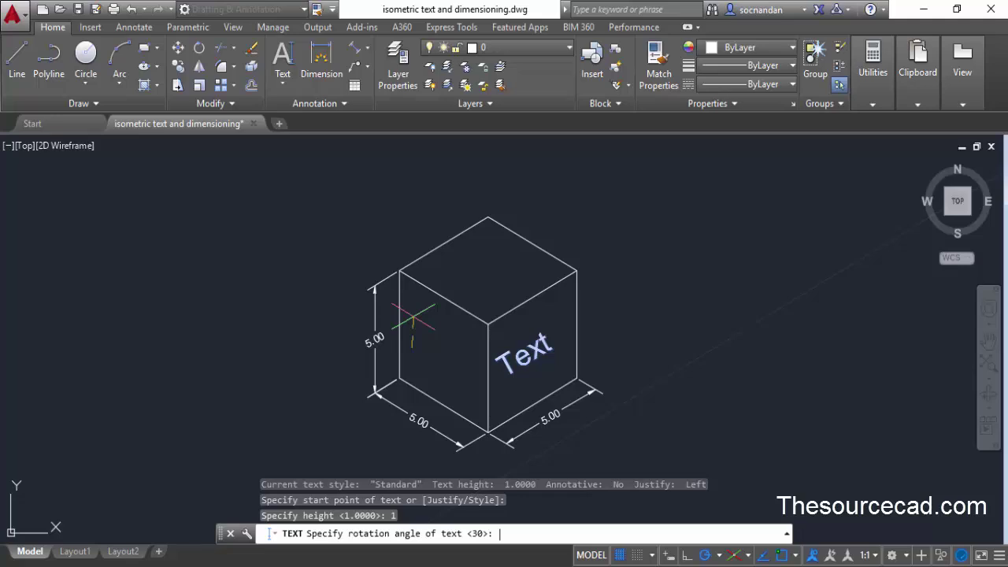
pyautogui.click(463, 378)
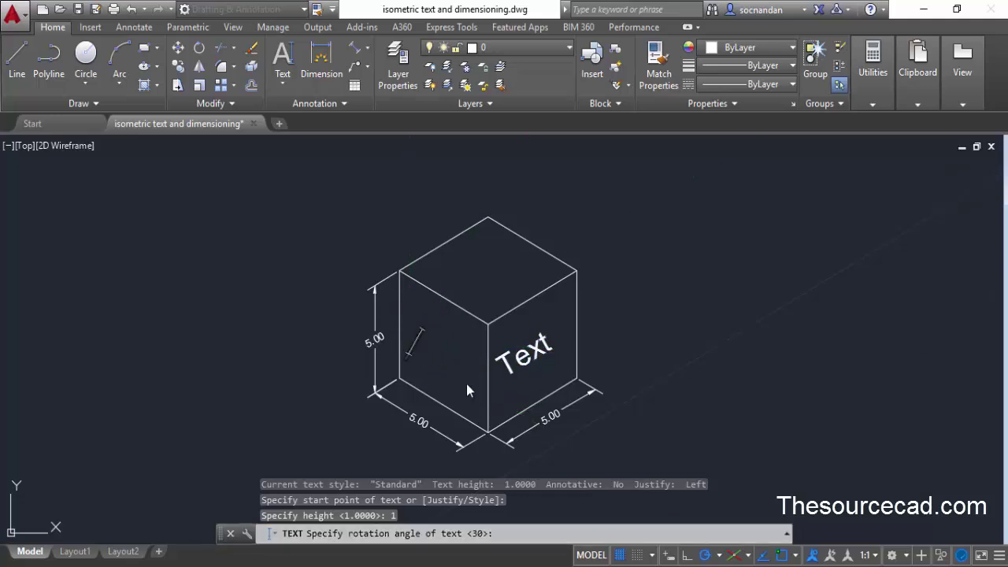
pyautogui.write('Text')
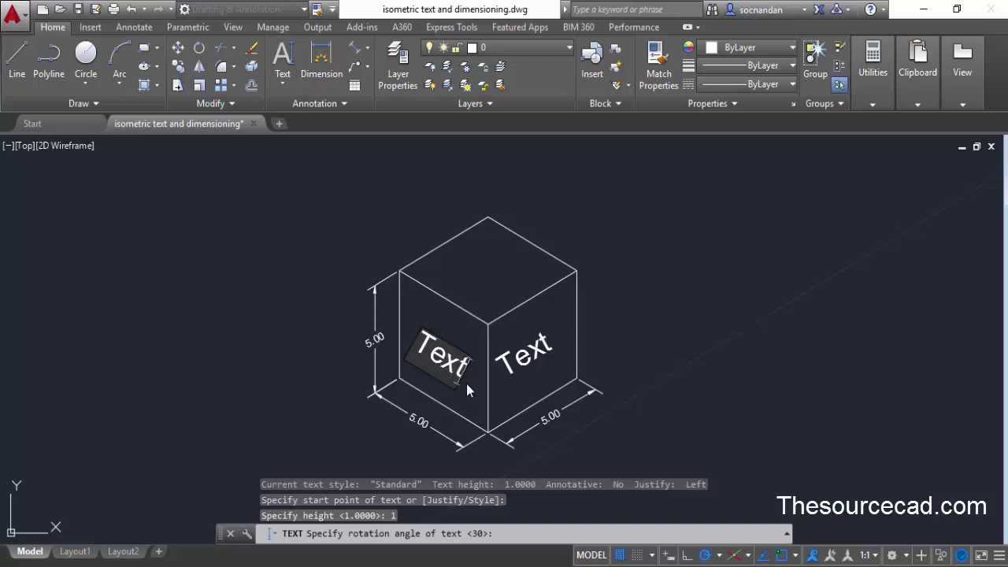
pyautogui.press('Return')
pyautogui.press('Return')
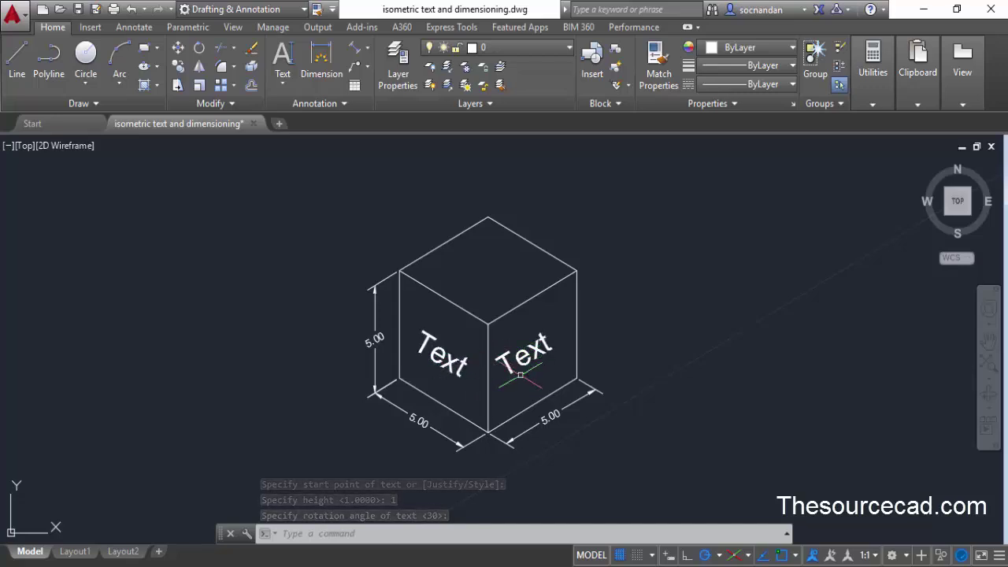
pyautogui.moveTo(515, 385); pyautogui.dragTo(486, 369, button='middle')
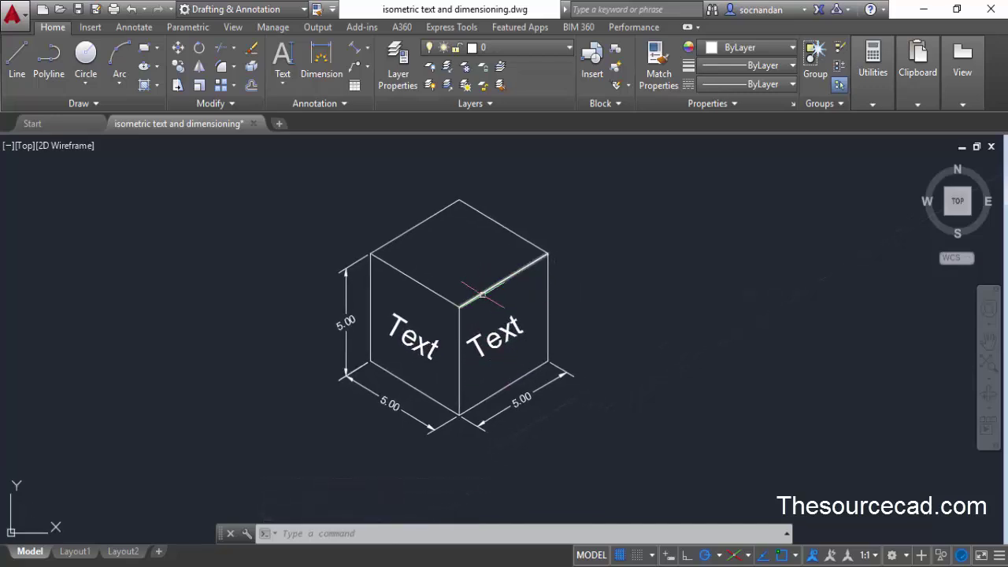
pyautogui.click(493, 351)
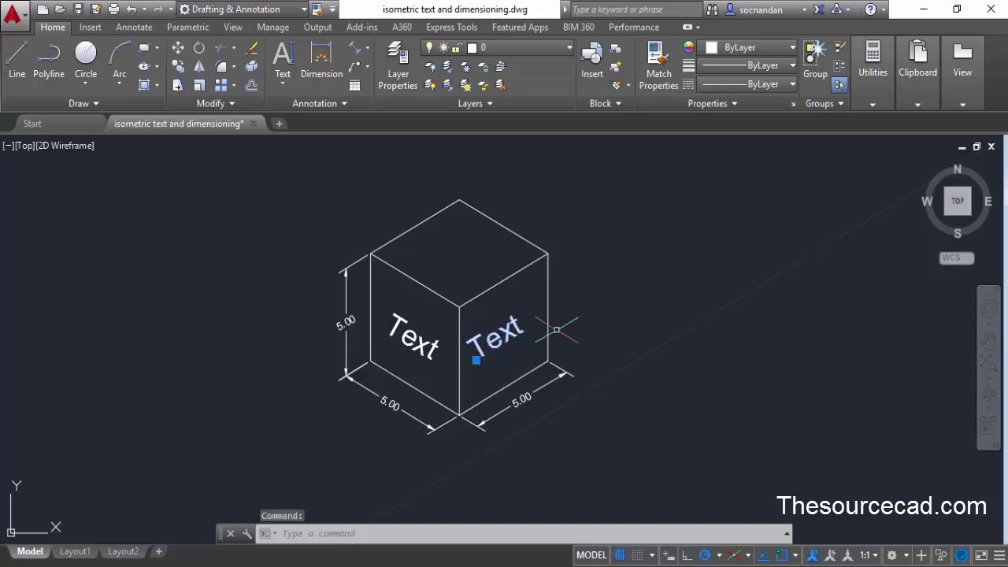
# Set the right-face Text's Obliquing to 30 in the Properties palette.
pyautogui.rightClick(570, 289)
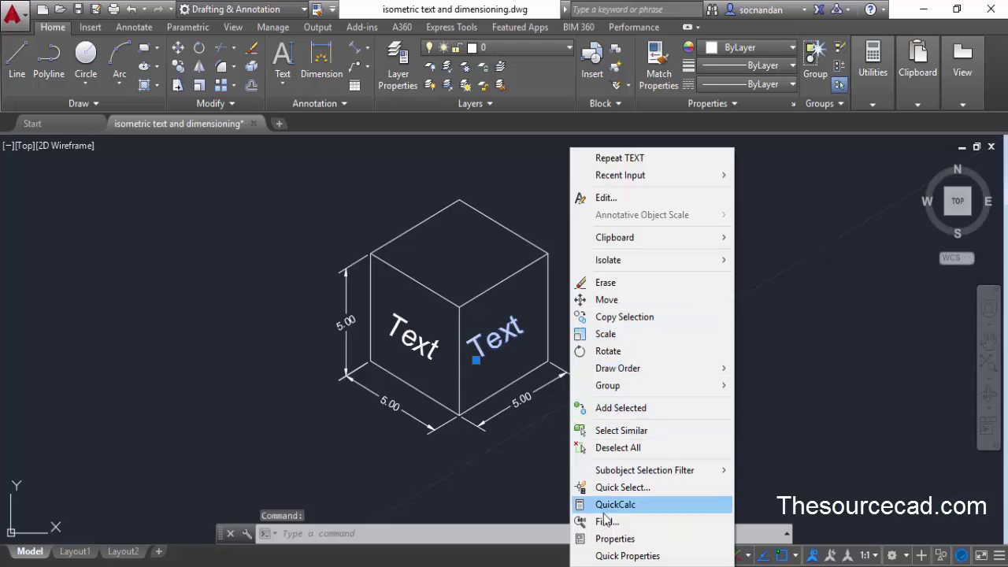
pyautogui.click(618, 540)
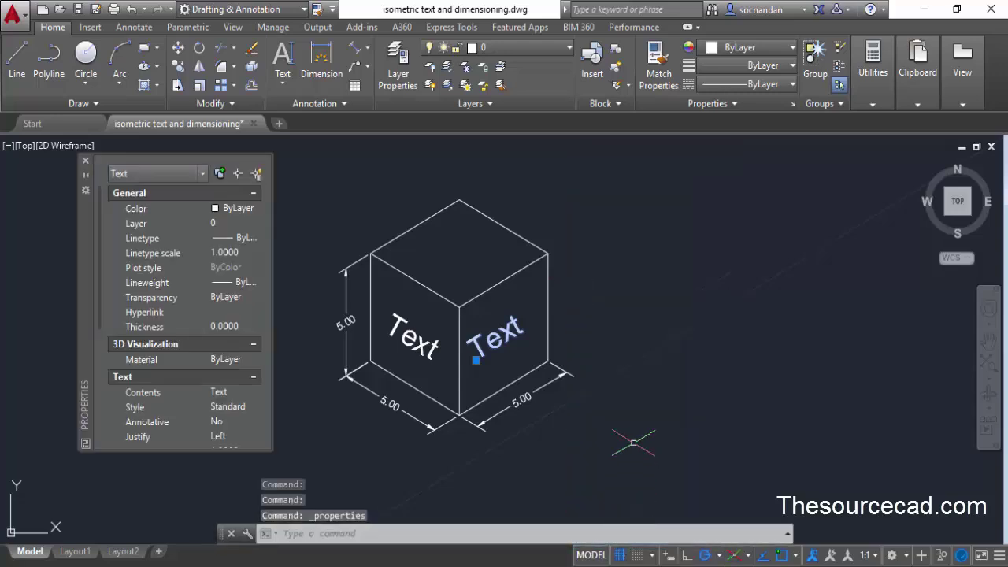
pyautogui.moveTo(99, 256); pyautogui.dragTo(102, 368)
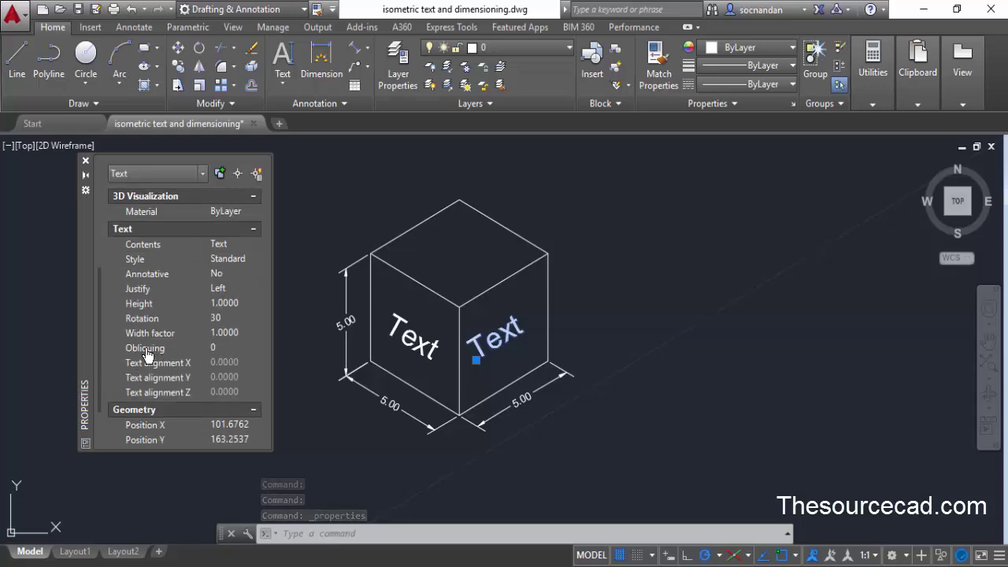
pyautogui.click(208, 349)
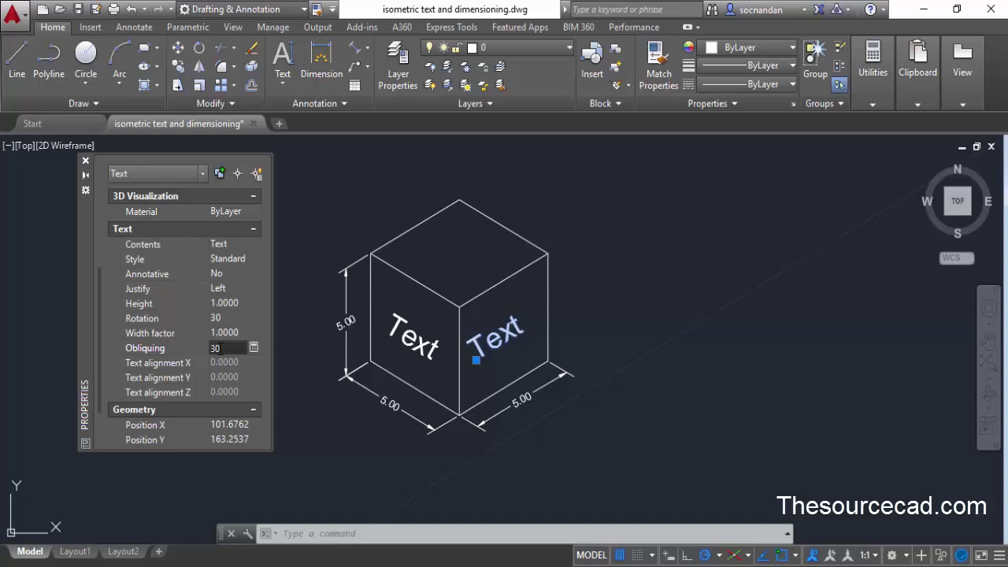
pyautogui.press('Return')
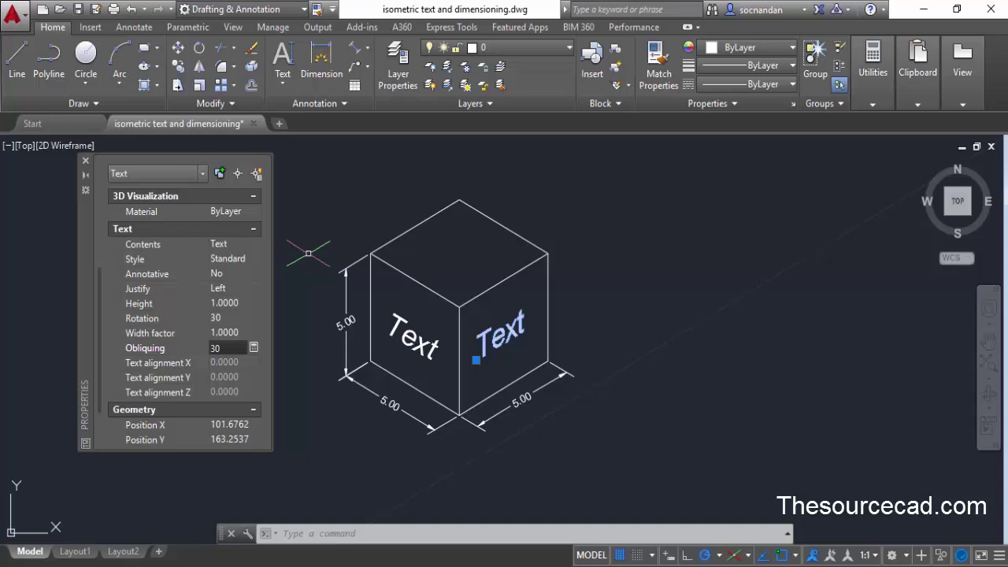
pyautogui.press('Escape')
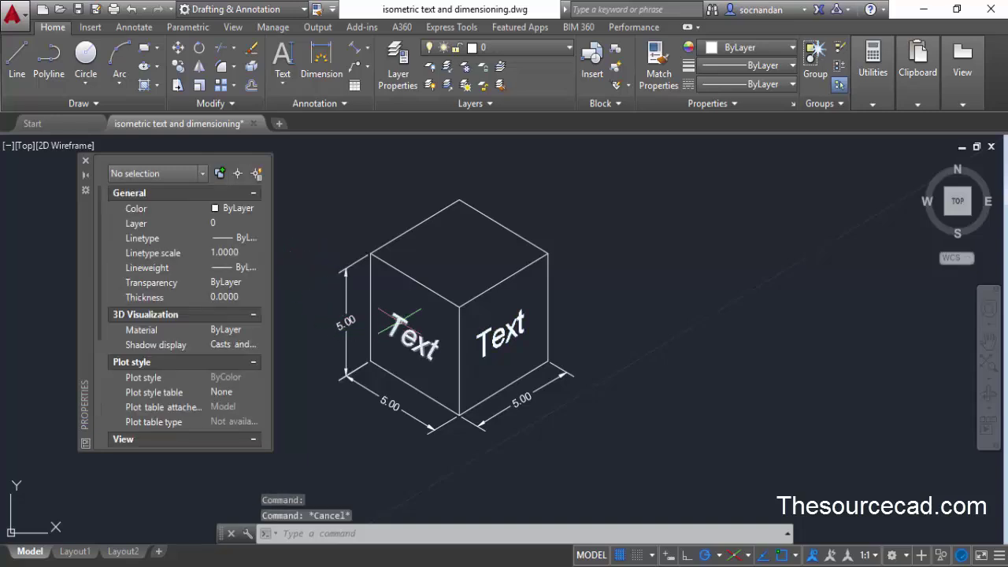
# Set the left-face Text's Obliquing to -30, then close the Properties palette and deselect.
pyautogui.click(393, 334)
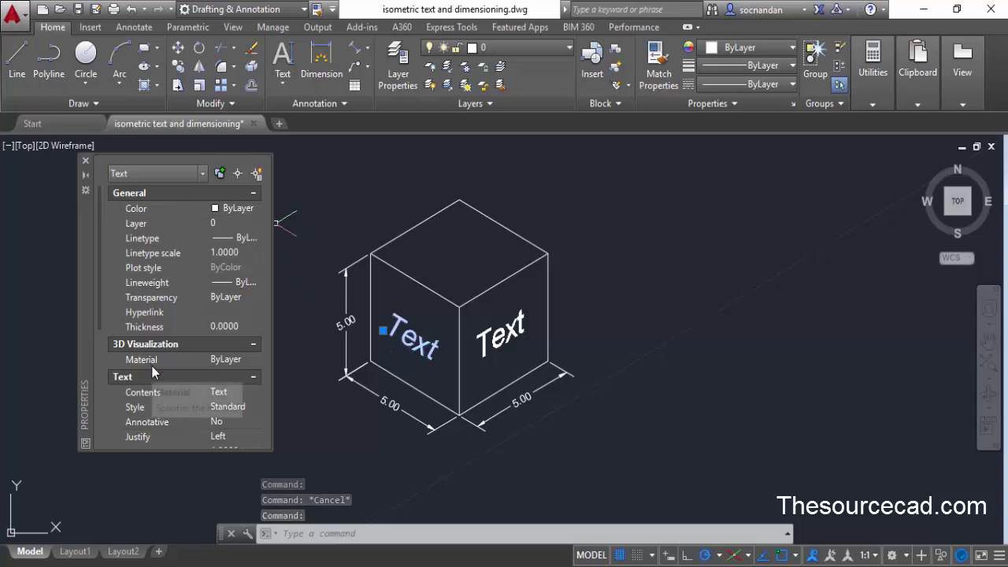
pyautogui.moveTo(98, 282); pyautogui.dragTo(99, 356)
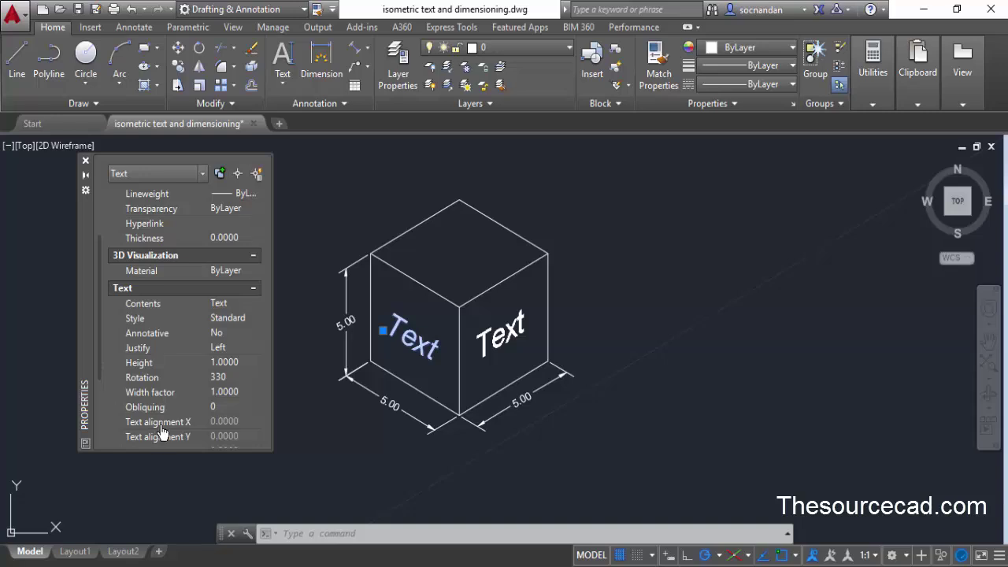
pyautogui.click(235, 408)
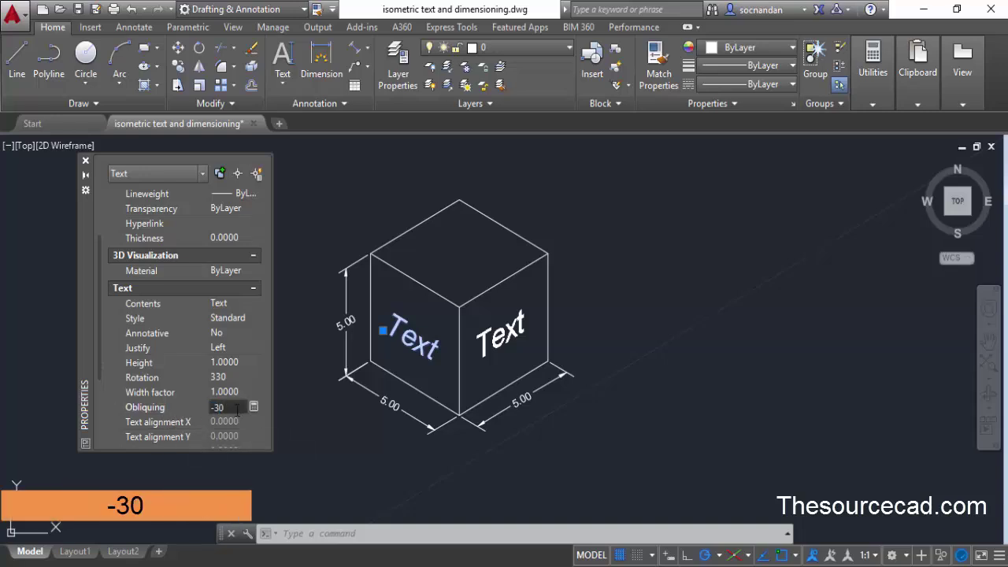
pyautogui.press('Return')
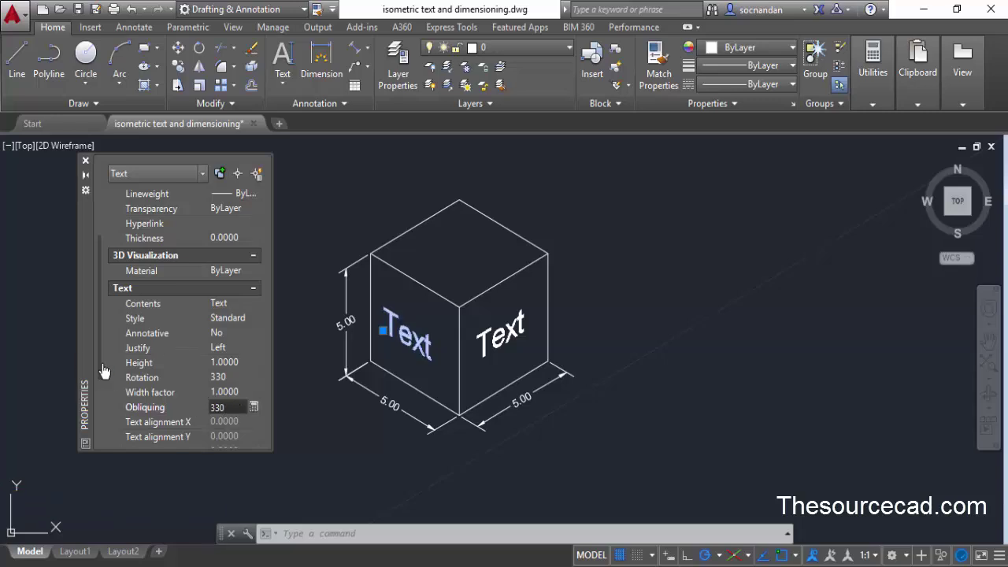
pyautogui.click(85, 161)
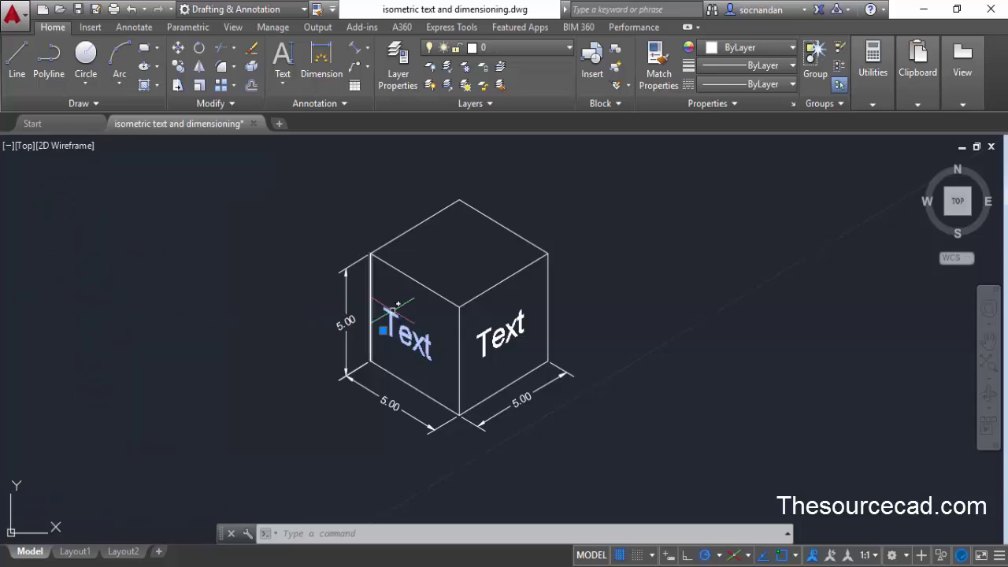
pyautogui.press('Escape')
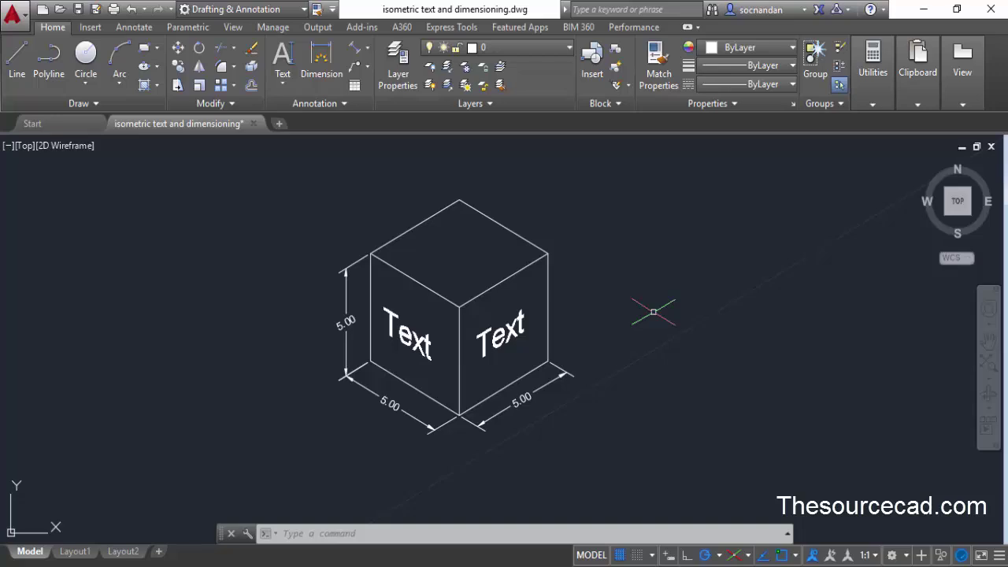